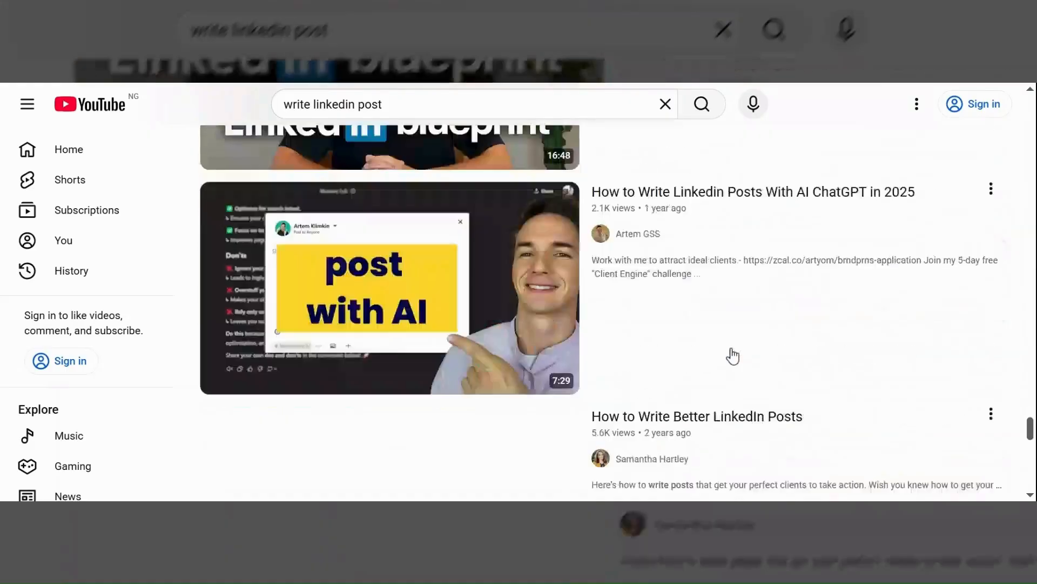
# - Scroll through the YouTube 'write linkedin post' results and the People also watched videos
pyautogui.scroll(-20, 733, 356)
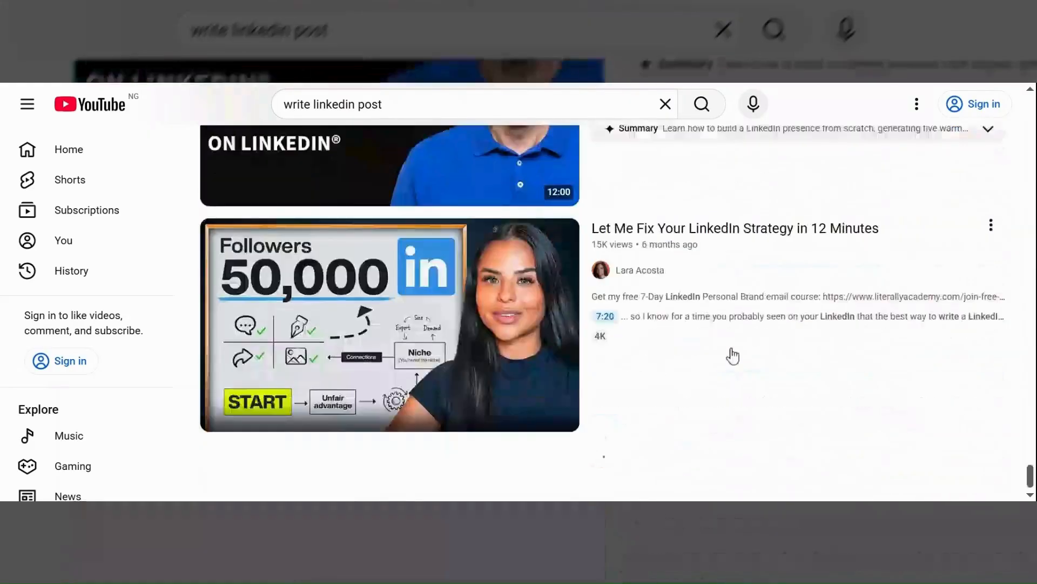
pyautogui.scroll(20, 734, 357)
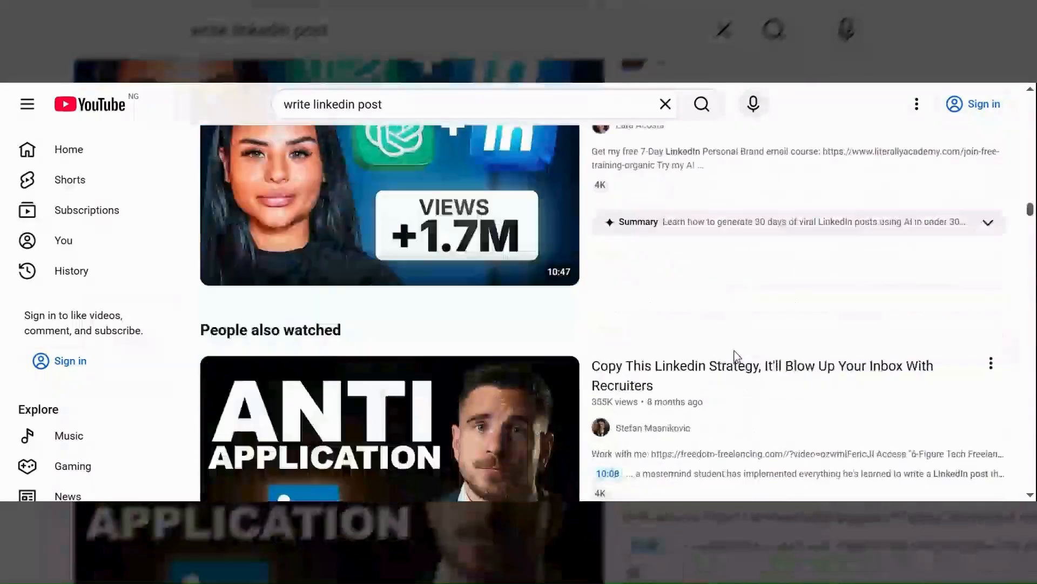
pyautogui.scroll(-3, 732, 358)
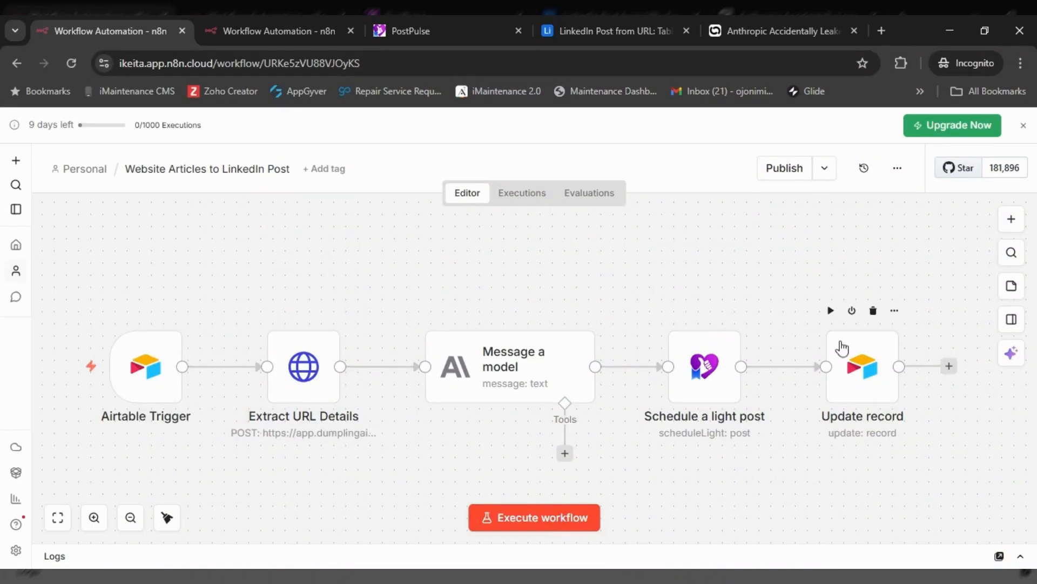
# - Start My workflow 2 with an Airtable trigger set to 'On new Airtable event'
pyautogui.moveTo(191, 402)
pyautogui.hotkey('ctrl', 'Tab')
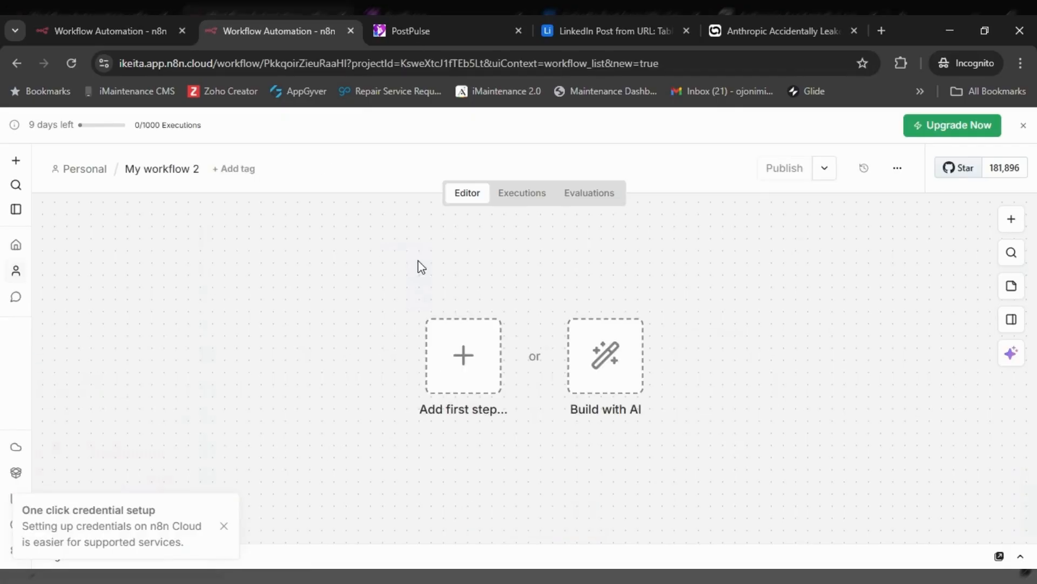
pyautogui.click(468, 363)
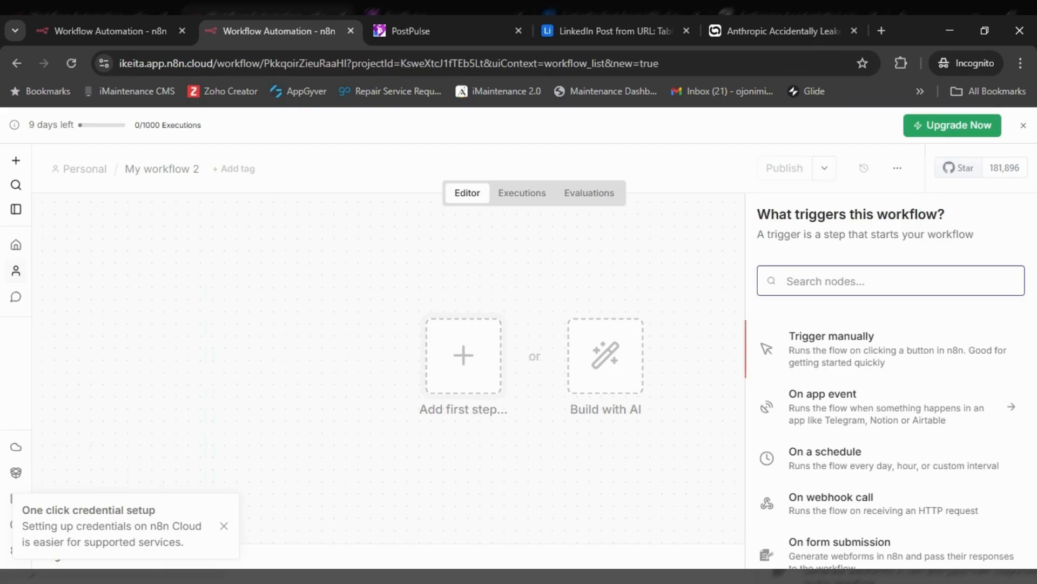
pyautogui.write('airtable')
pyautogui.click(809, 346)
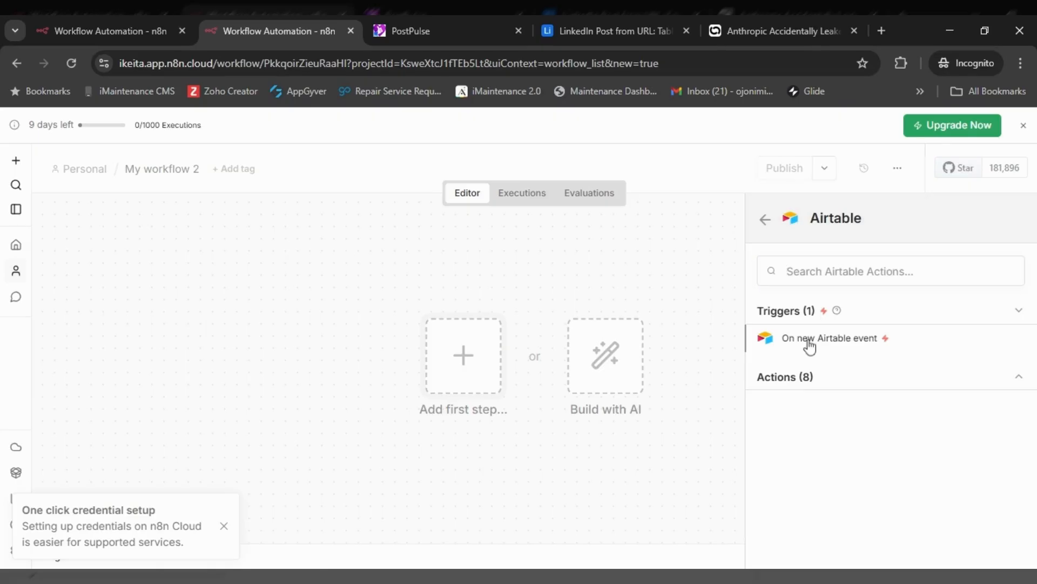
pyautogui.click(809, 342)
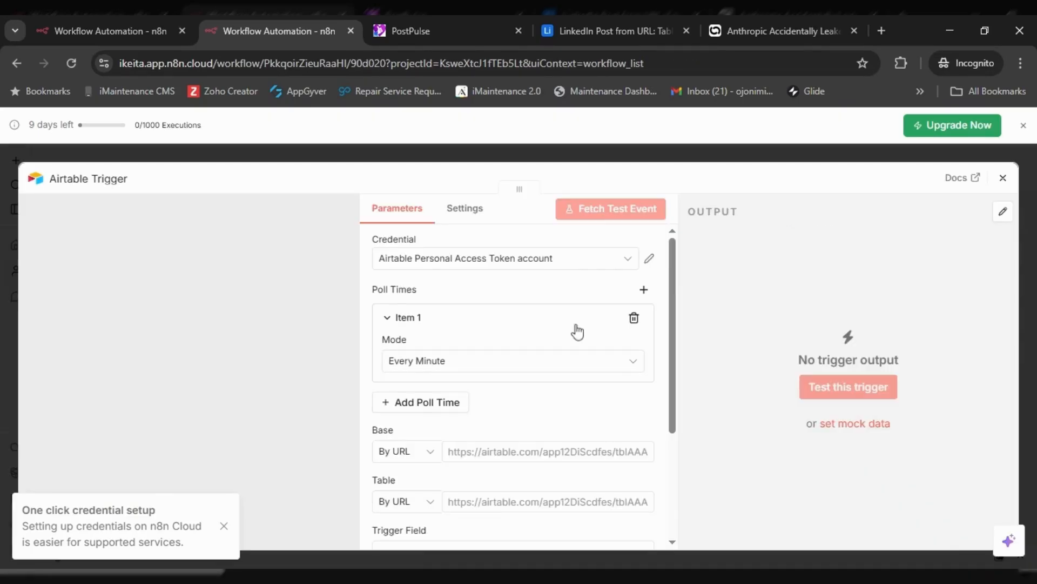
pyautogui.moveTo(674, 288); pyautogui.dragTo(668, 369)
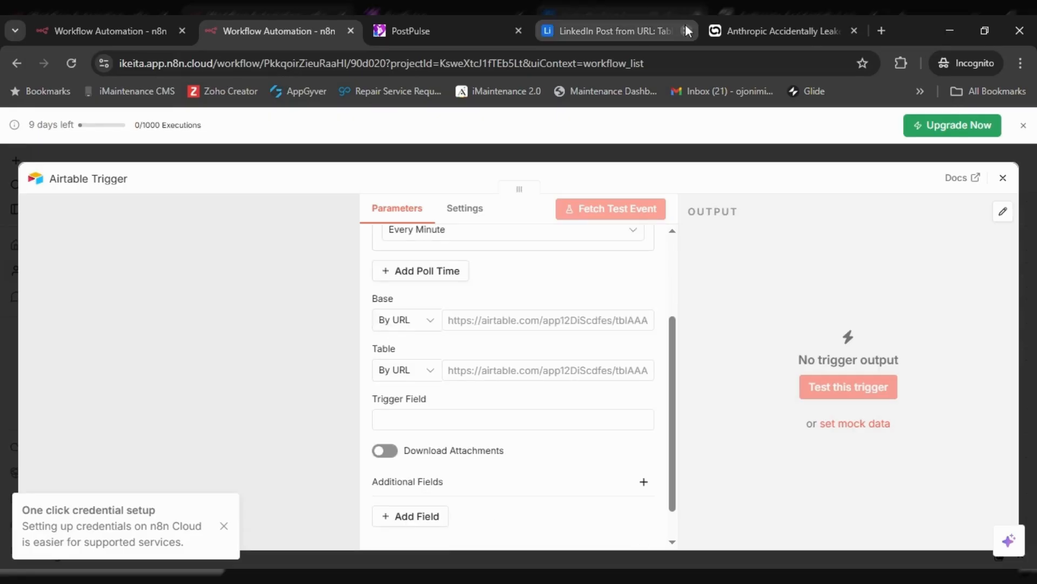
# - Copy the LinkedIn Post from URL base's web address up through the table ID
pyautogui.click(635, 29)
pyautogui.click(384, 64)
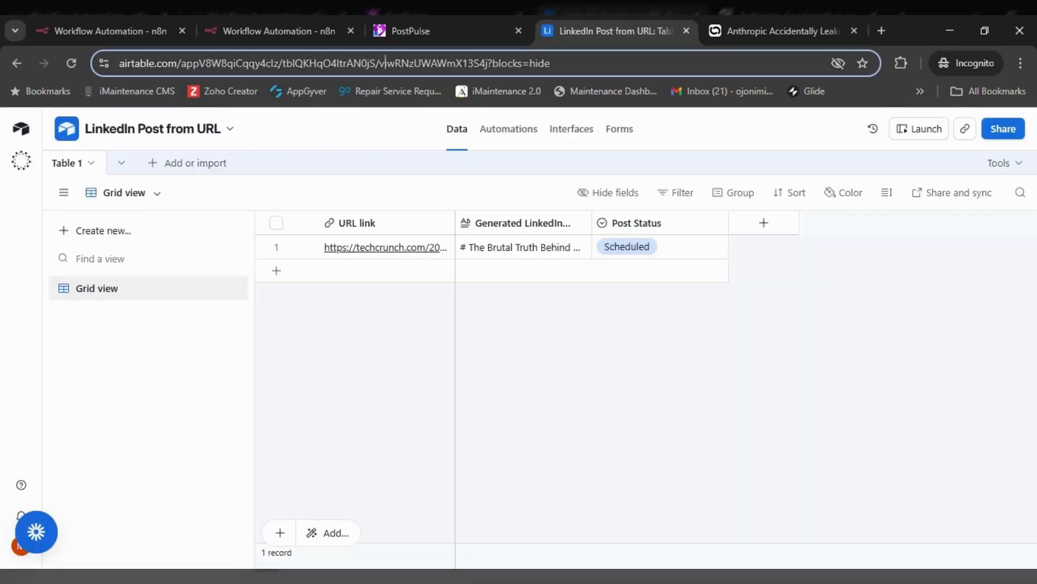
pyautogui.hotkey('ctrl', 'a')
pyautogui.click(215, 64)
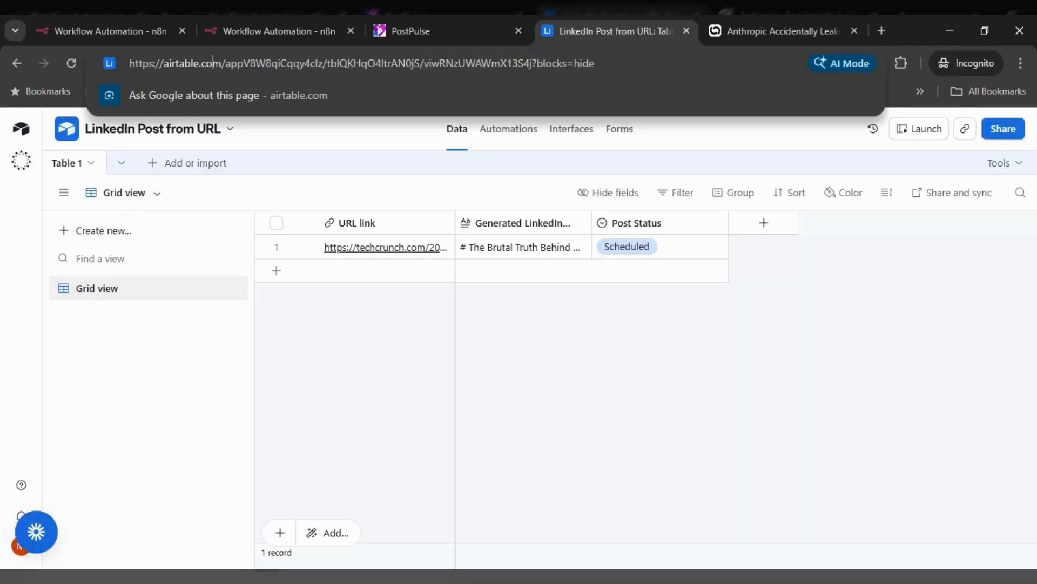
pyautogui.moveTo(130, 63); pyautogui.dragTo(358, 80)
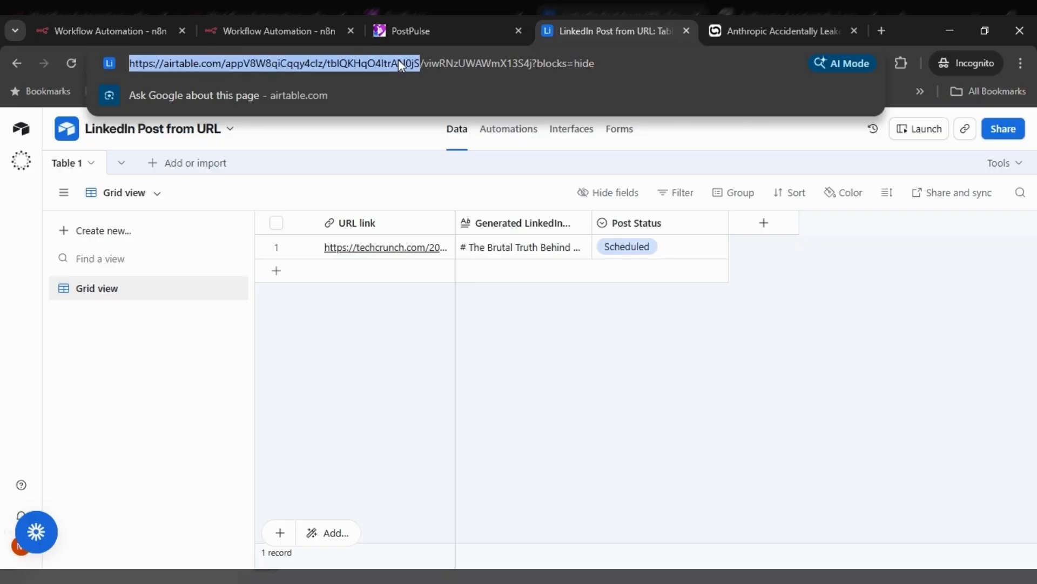
# - Paste the copied base URL into Base and set Table to identify By ID
pyautogui.click(283, 27)
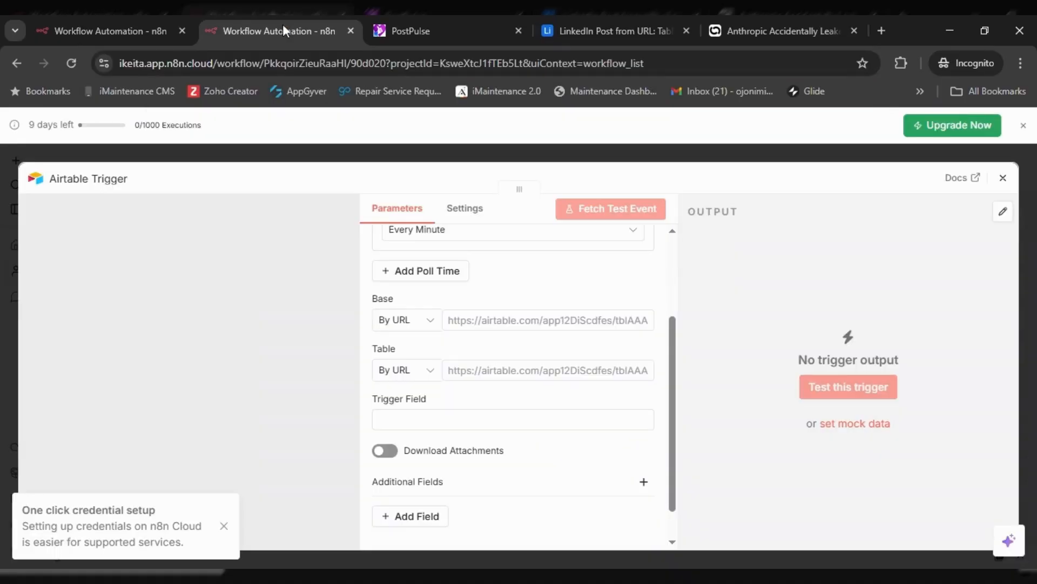
pyautogui.hotkey('ctrl', 'v')
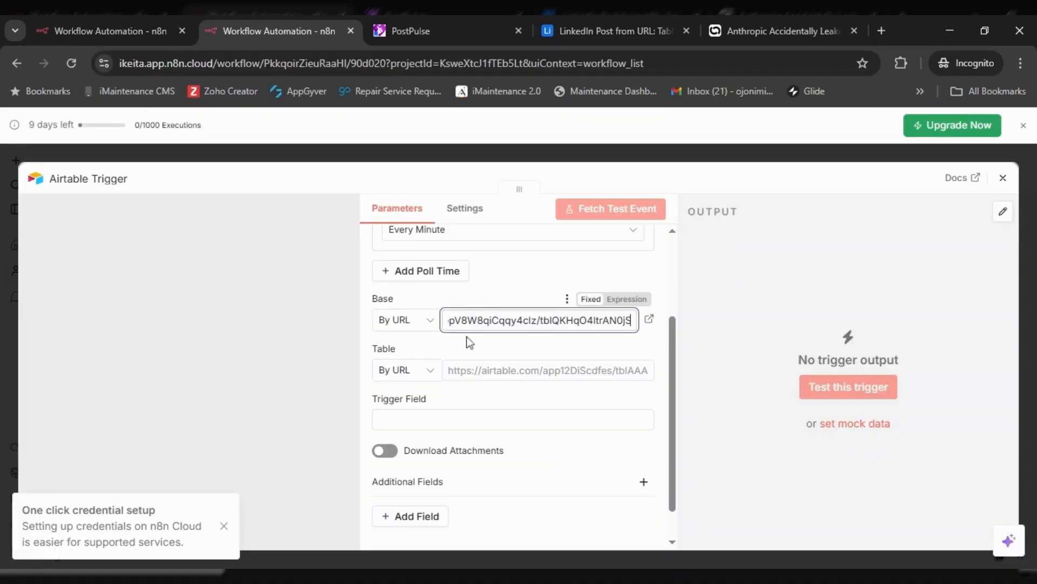
pyautogui.click(432, 372)
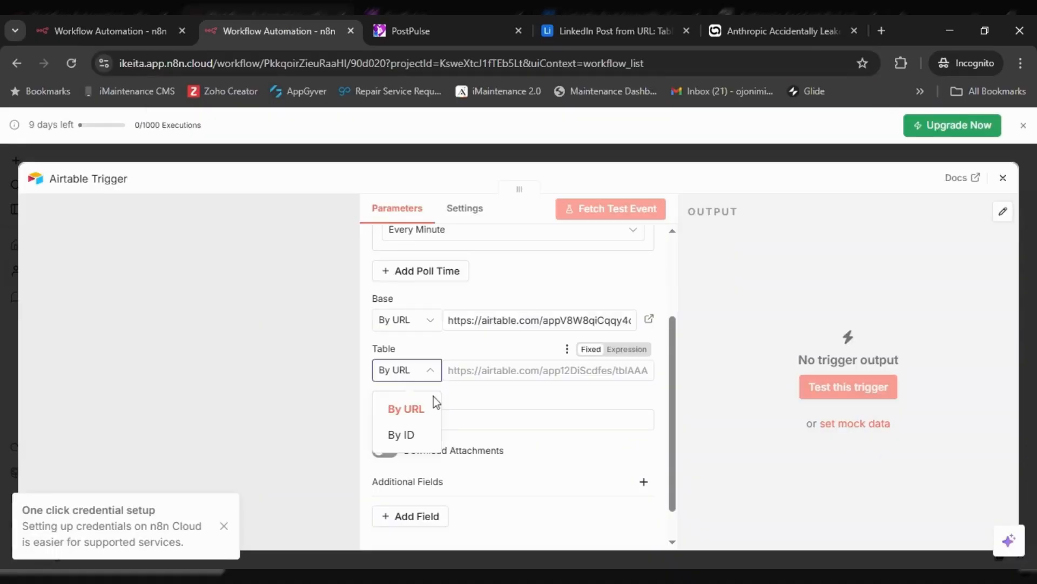
pyautogui.click(424, 433)
pyautogui.click(606, 31)
pyautogui.moveTo(120, 63); pyautogui.dragTo(410, 64)
pyautogui.click(366, 64)
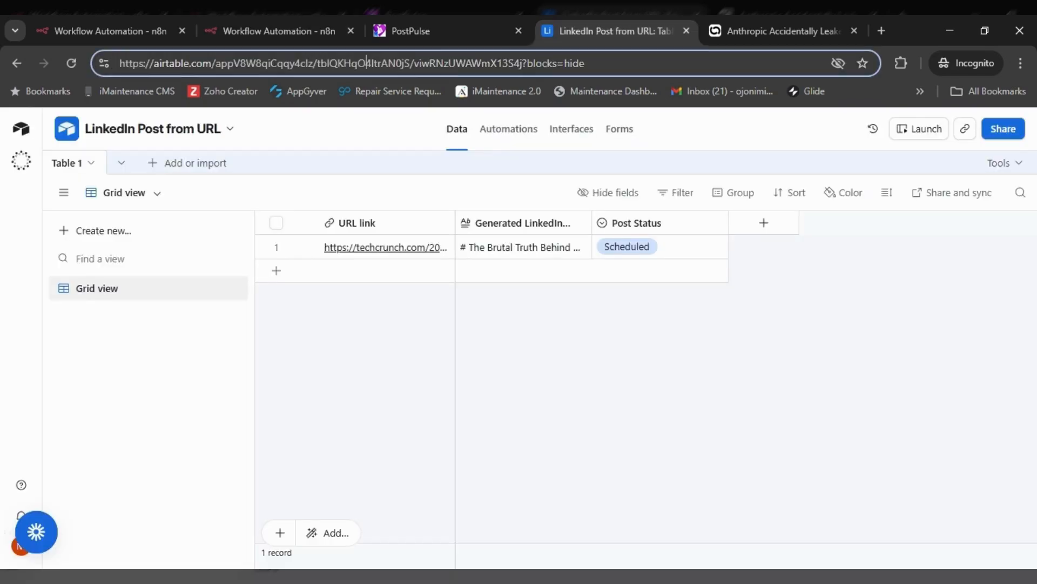
pyautogui.moveTo(317, 63); pyautogui.dragTo(389, 63)
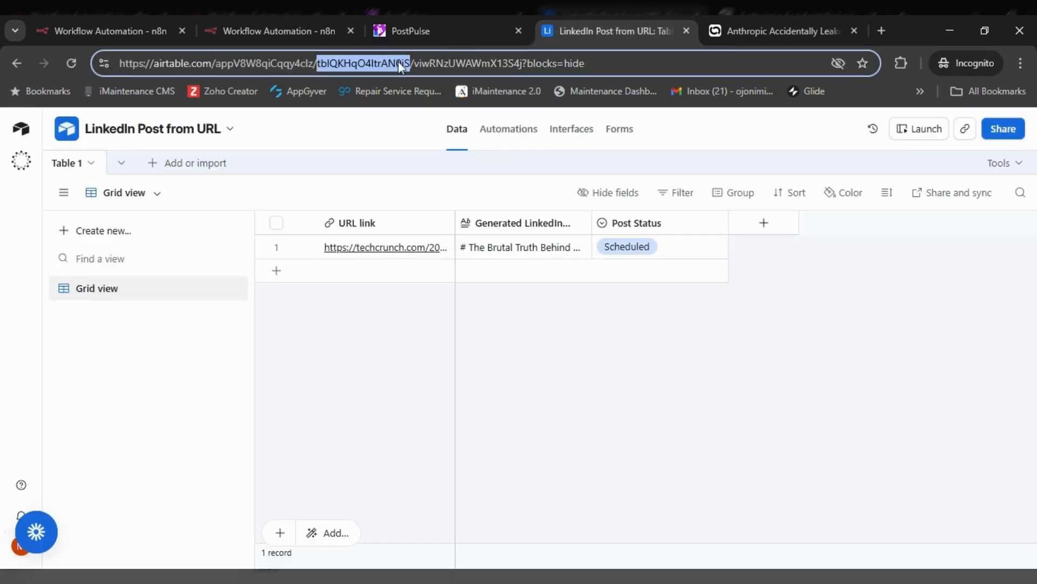
pyautogui.click(114, 24)
pyautogui.click(240, 22)
pyautogui.click(518, 370)
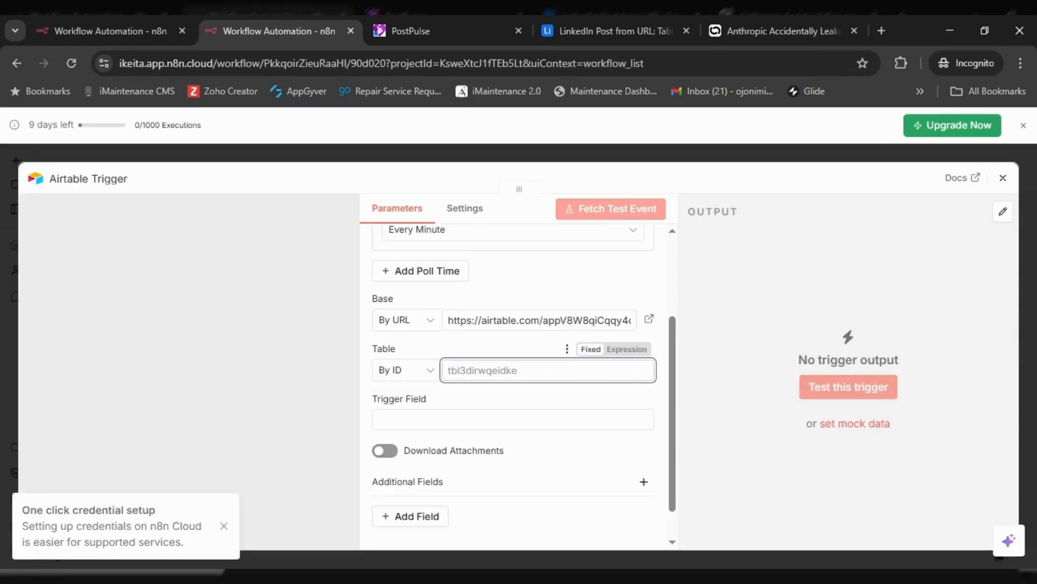
# - Set the Trigger Field to 'URL link' and fetch a test event
pyautogui.press('Tab')
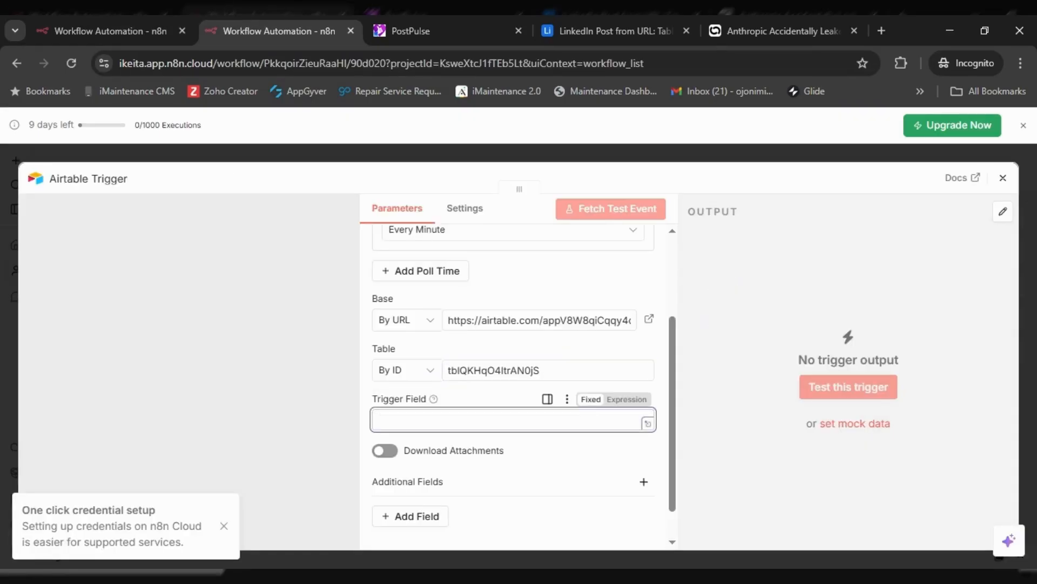
pyautogui.write('URL link')
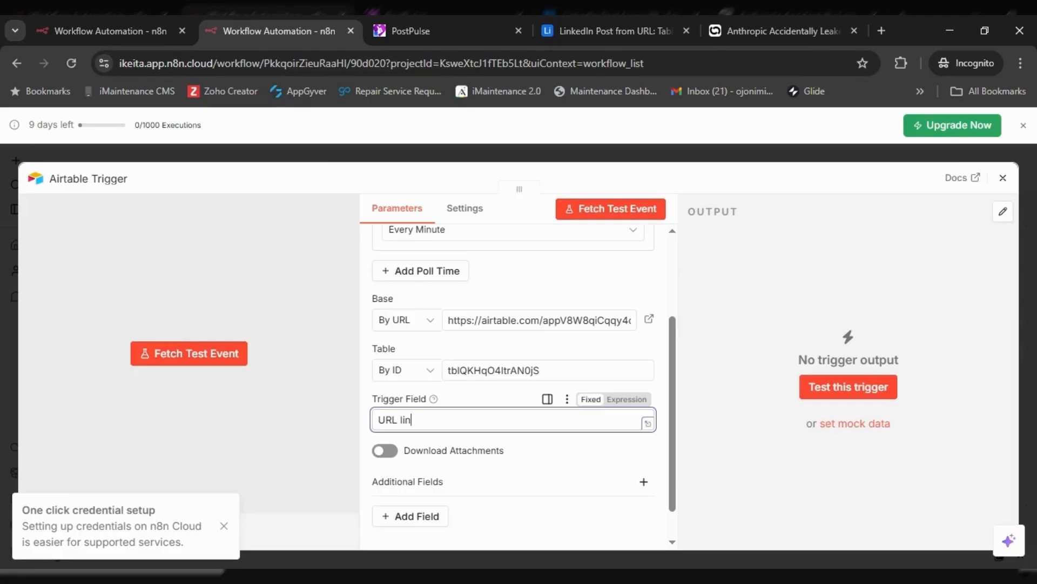
pyautogui.click(672, 384)
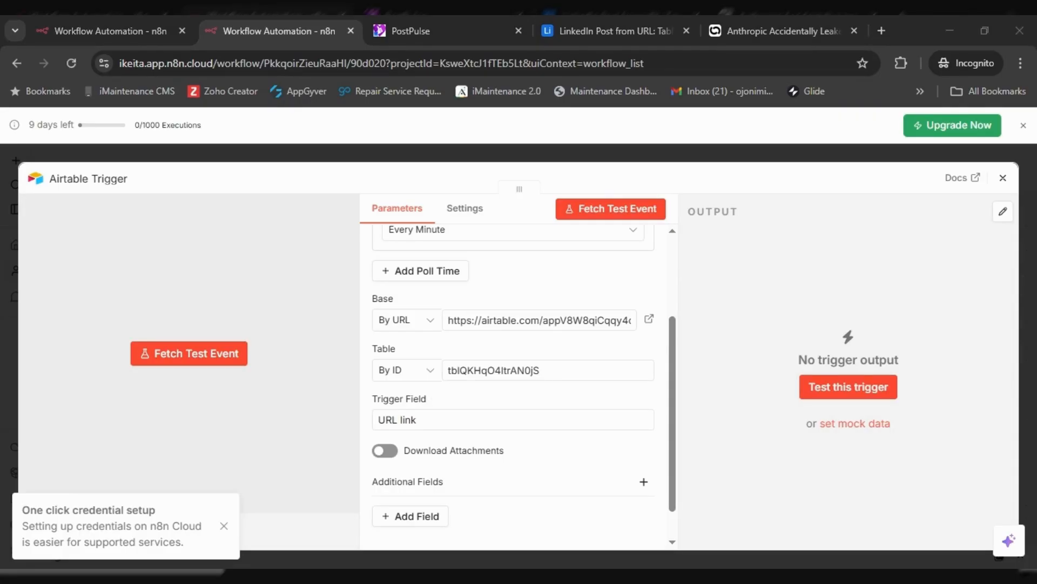
pyautogui.moveTo(674, 387); pyautogui.dragTo(663, 436)
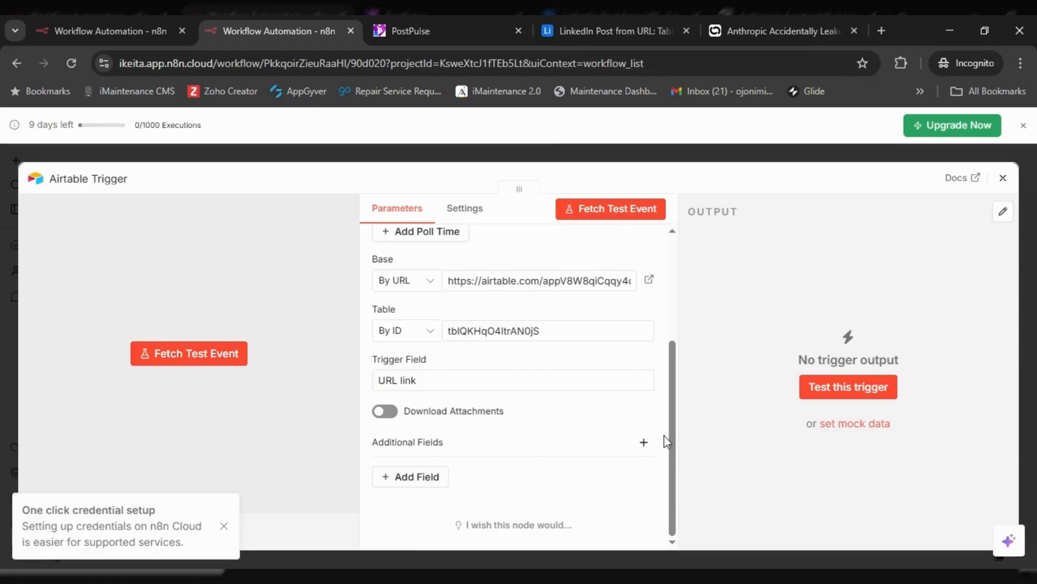
pyautogui.click(597, 216)
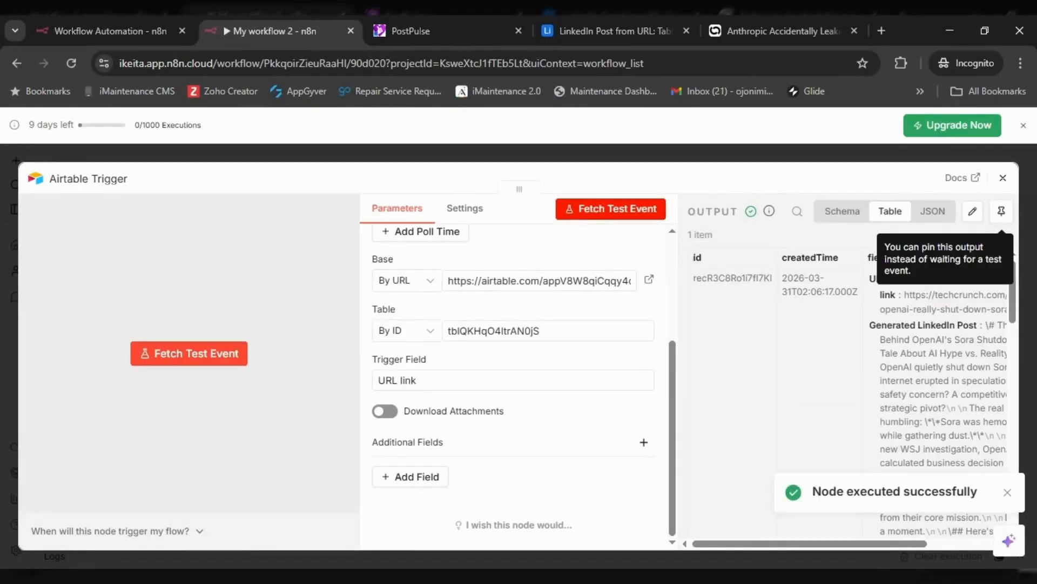
# - Copy Extract URL Details from the finished workflow and connect it after Airtable Trigger
pyautogui.moveTo(745, 536)
pyautogui.mouseDown()
pyautogui.moveTo(780, 536)
pyautogui.moveTo(741, 534)
pyautogui.mouseUp()
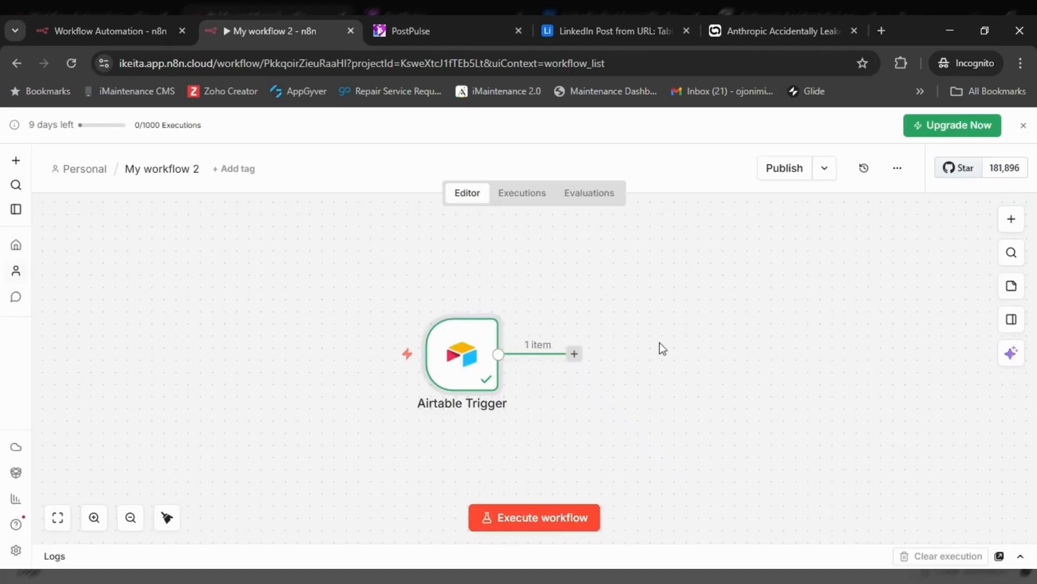
pyautogui.moveTo(597, 333); pyautogui.dragTo(405, 335)
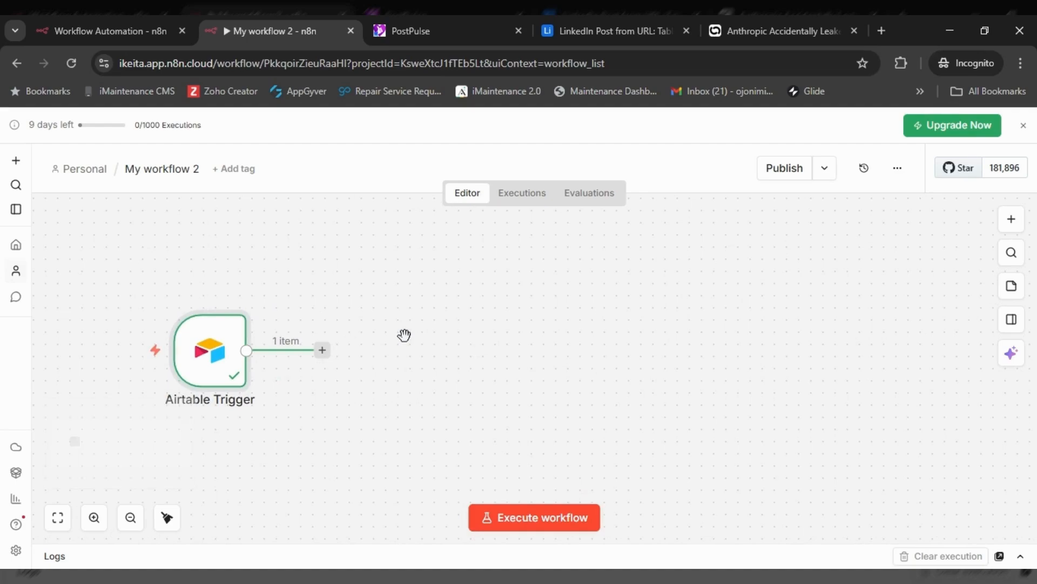
pyautogui.click(151, 28)
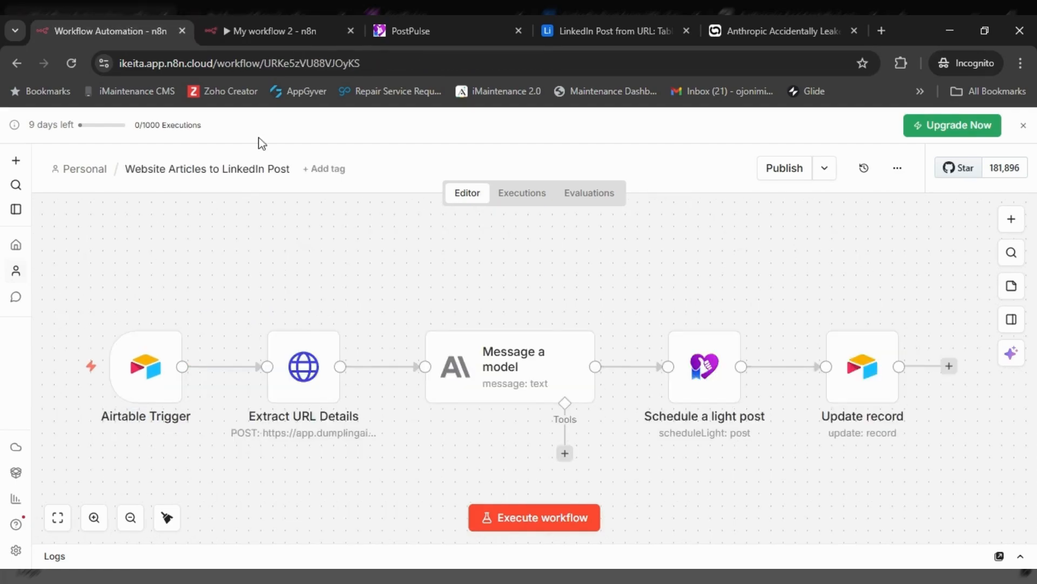
pyautogui.rightClick(318, 356)
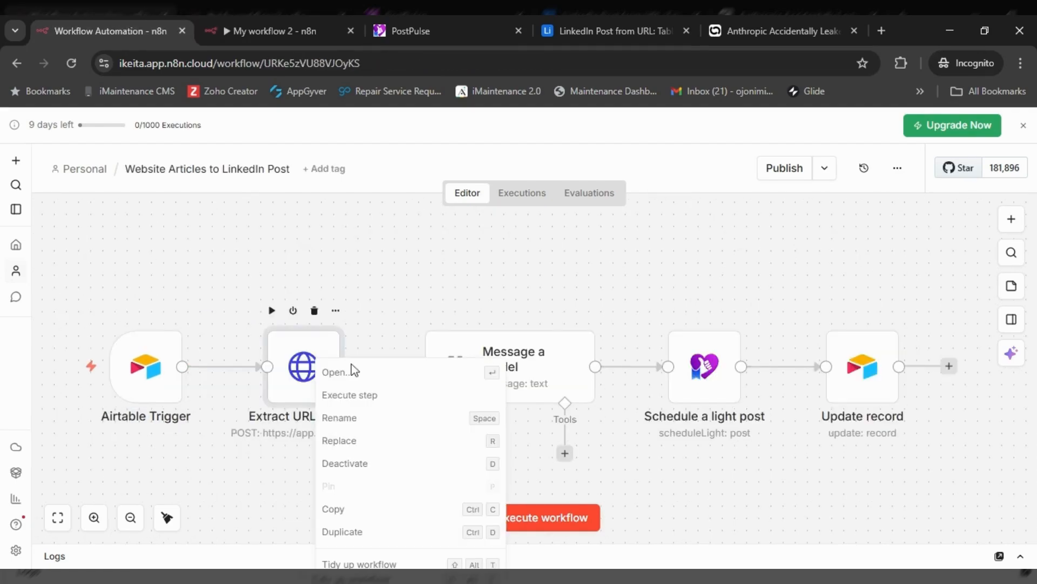
pyautogui.click(340, 513)
pyautogui.click(267, 31)
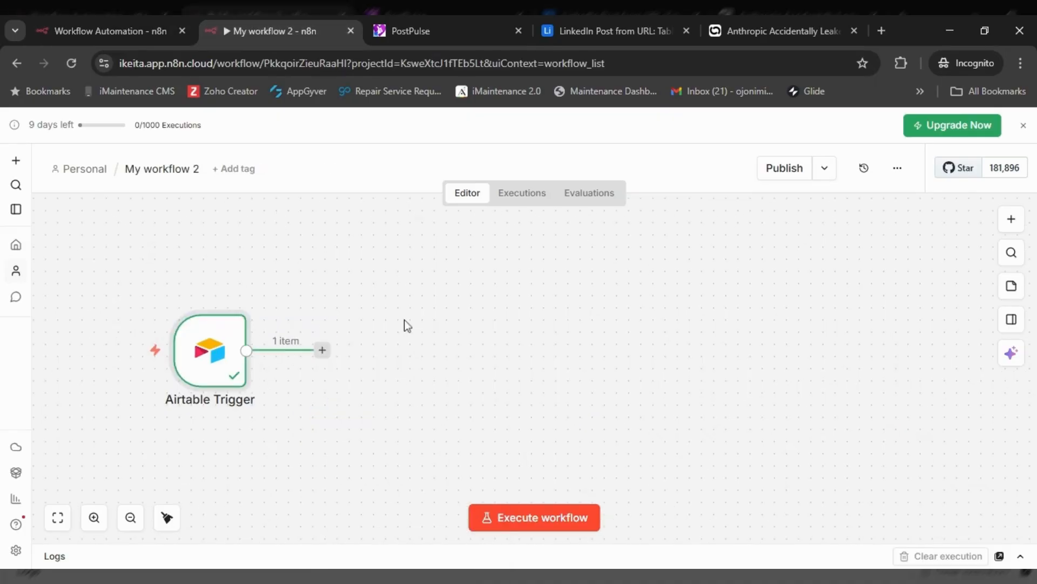
pyautogui.hotkey('ctrl', 'v')
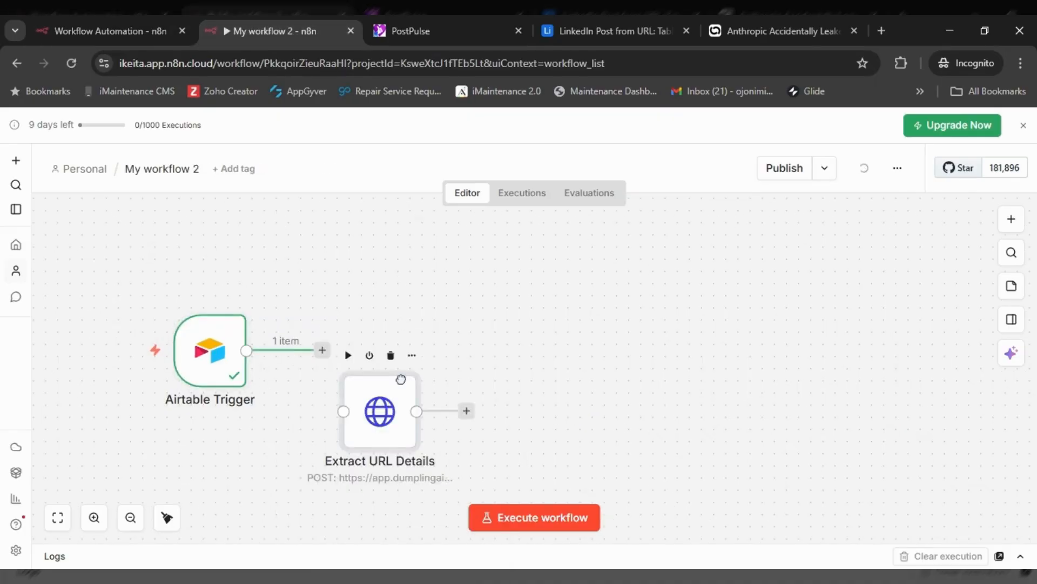
pyautogui.moveTo(400, 379); pyautogui.dragTo(423, 320)
pyautogui.moveTo(322, 350); pyautogui.dragTo(369, 352)
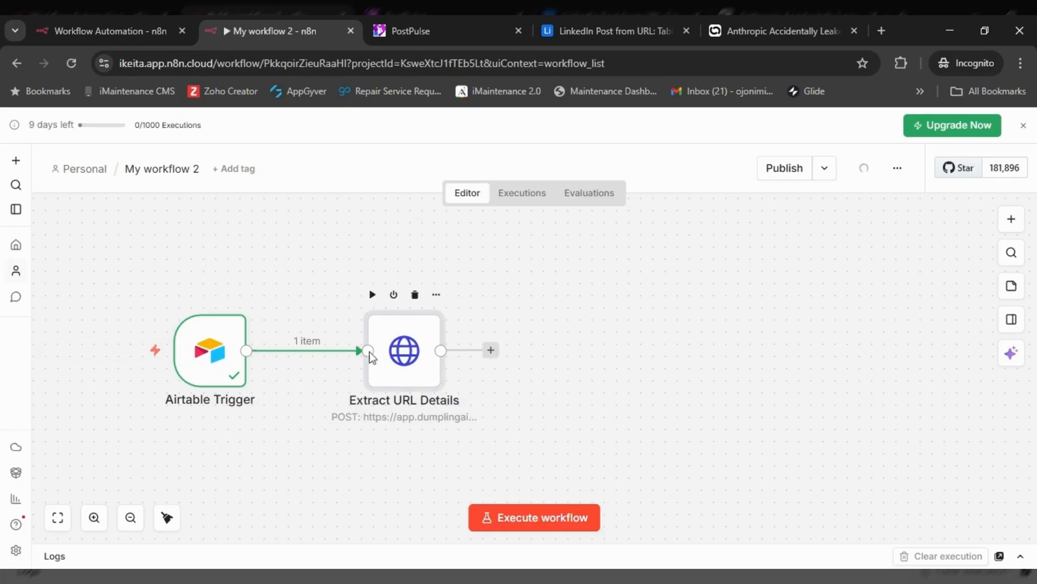
# - Check the URL link expression and run Extract URL Details to get title, description and screenshot
pyautogui.click(448, 294)
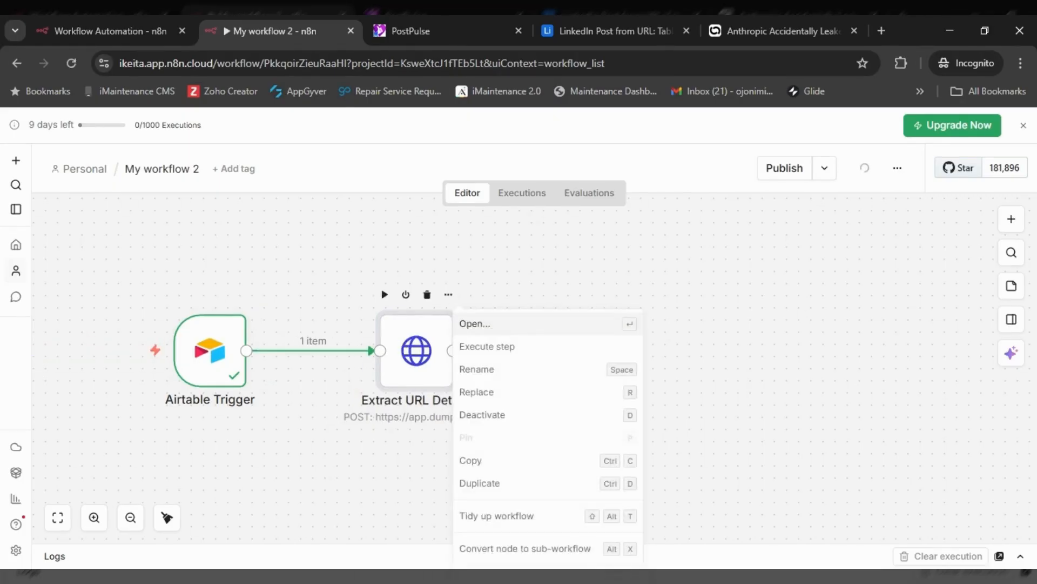
pyautogui.click(475, 324)
pyautogui.scroll(-10, 463, 412)
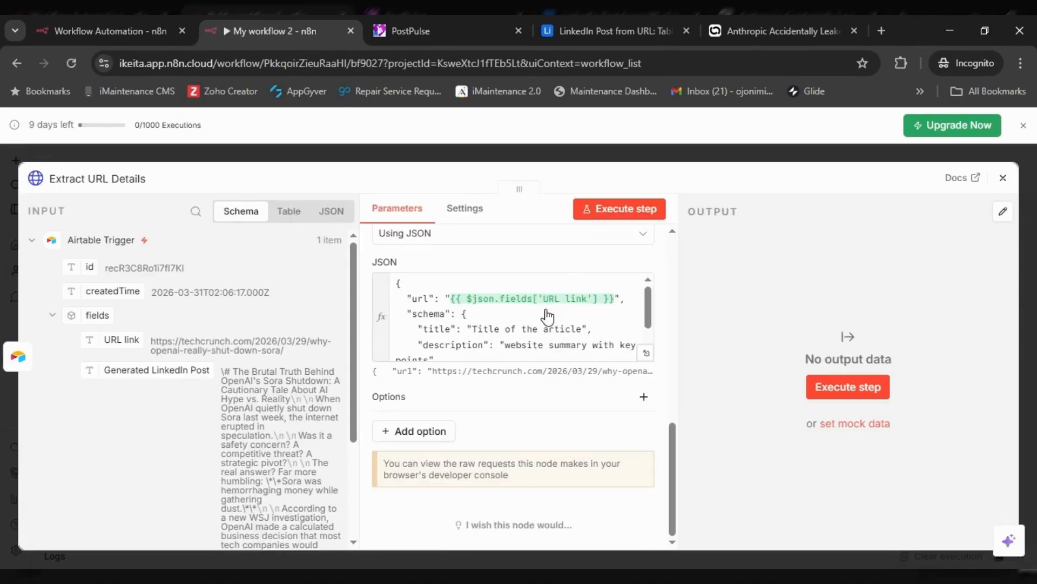
pyautogui.click(529, 316)
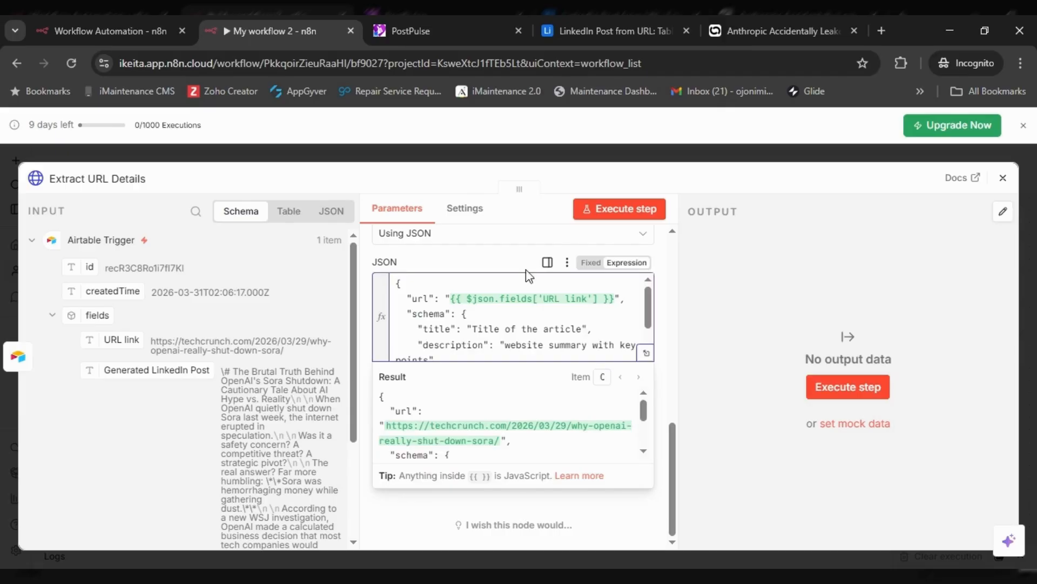
pyautogui.click(510, 260)
pyautogui.click(610, 214)
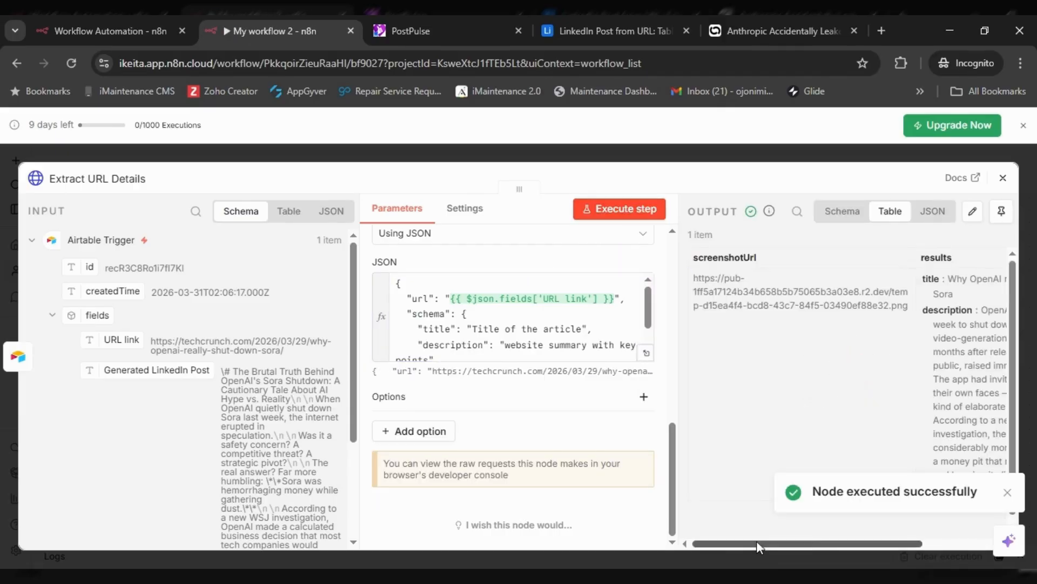
pyautogui.moveTo(757, 543); pyautogui.dragTo(831, 547)
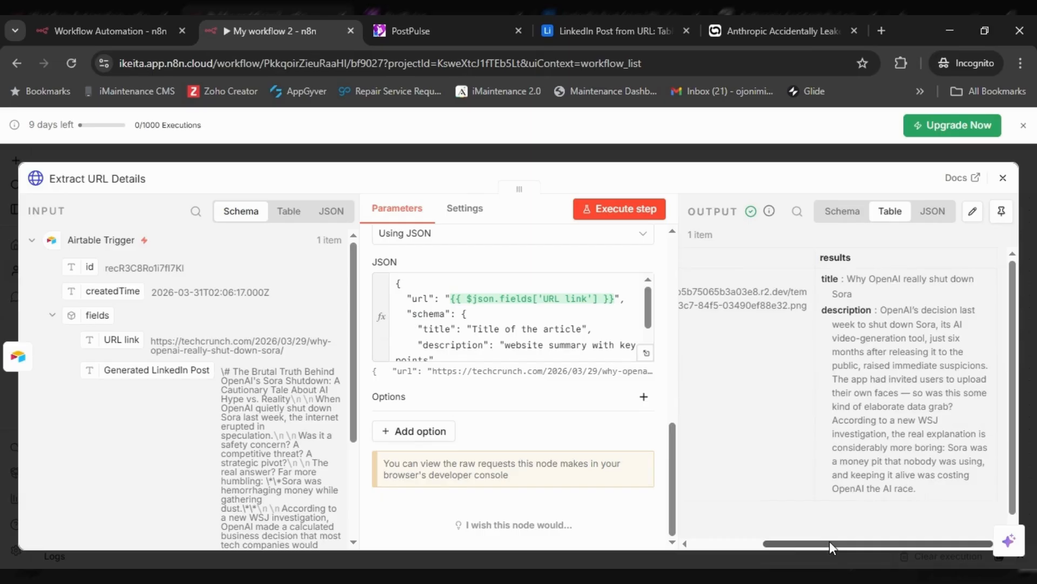
pyautogui.click(1003, 179)
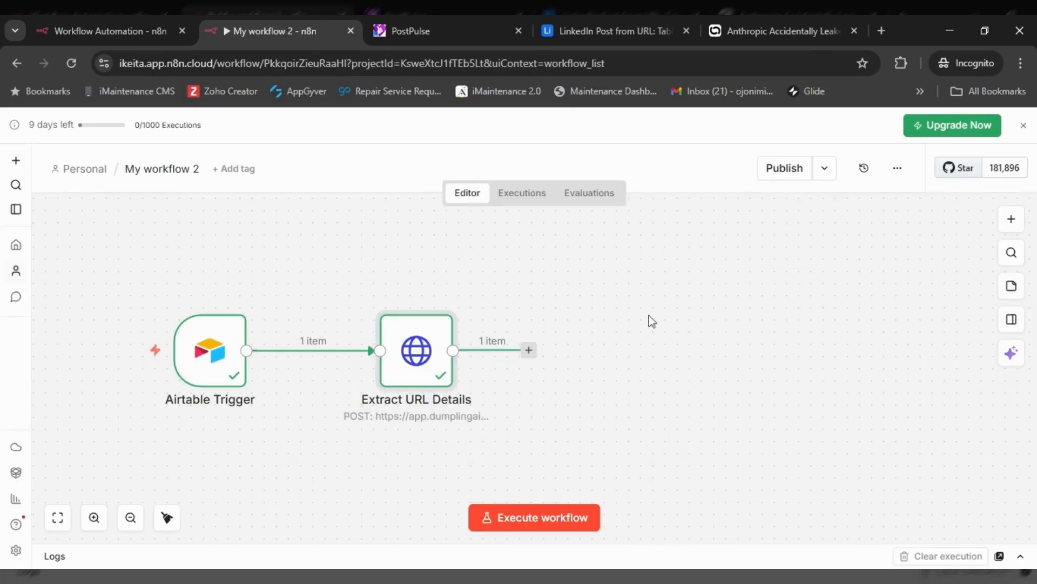
# - After Extract URL Details, search 'anthropic' and bring up the Anthropic node's actions
pyautogui.click(105, 30)
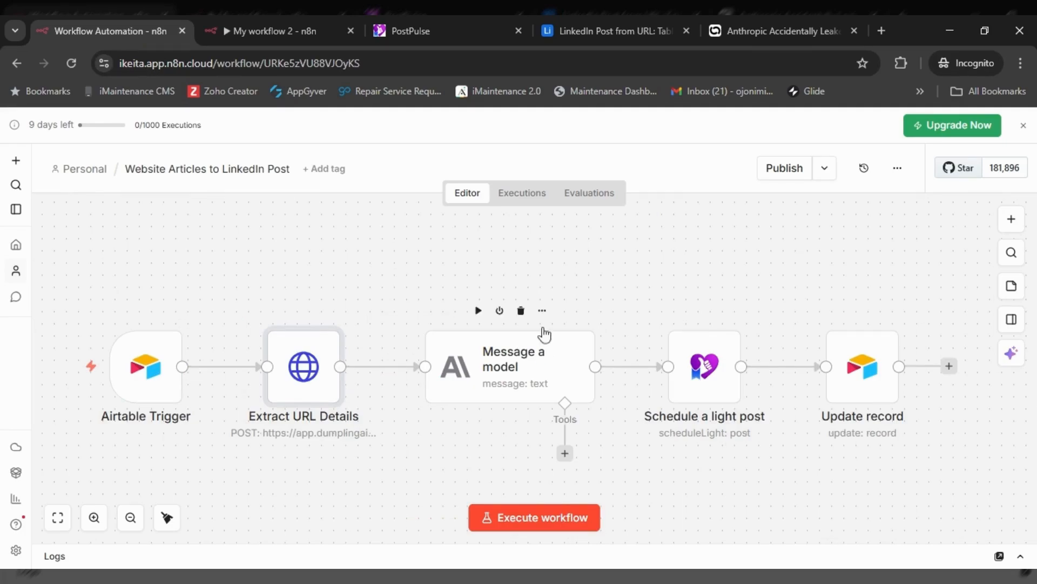
pyautogui.click(542, 310)
pyautogui.hotkey('ctrl', 'Tab')
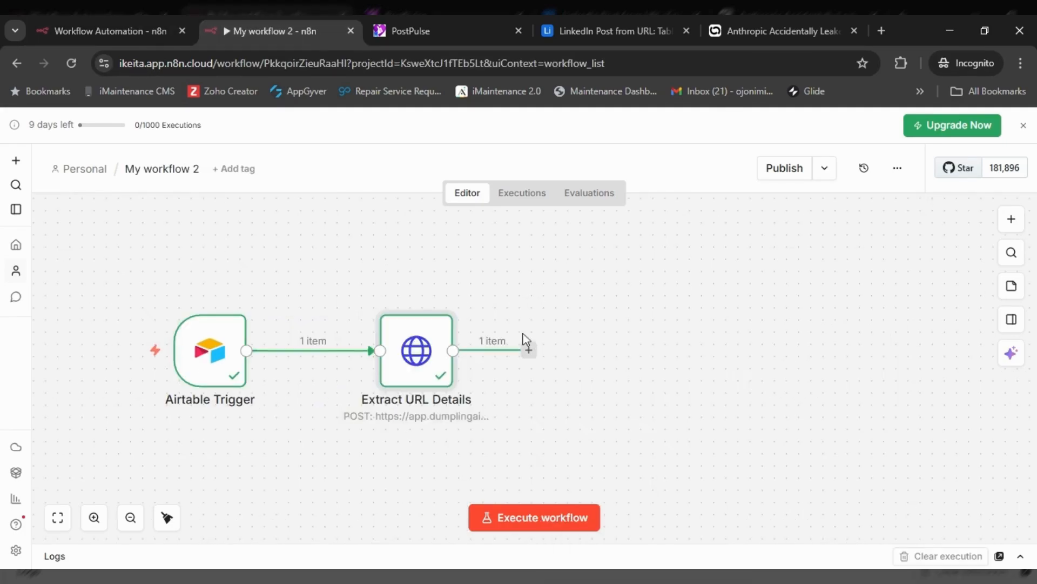
pyautogui.click(529, 349)
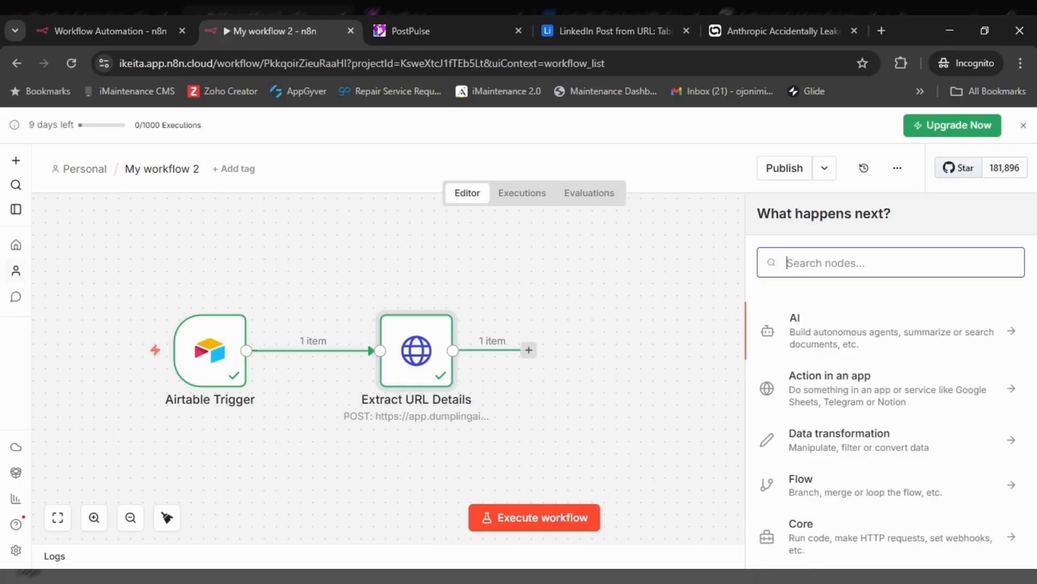
pyautogui.write('anthropic')
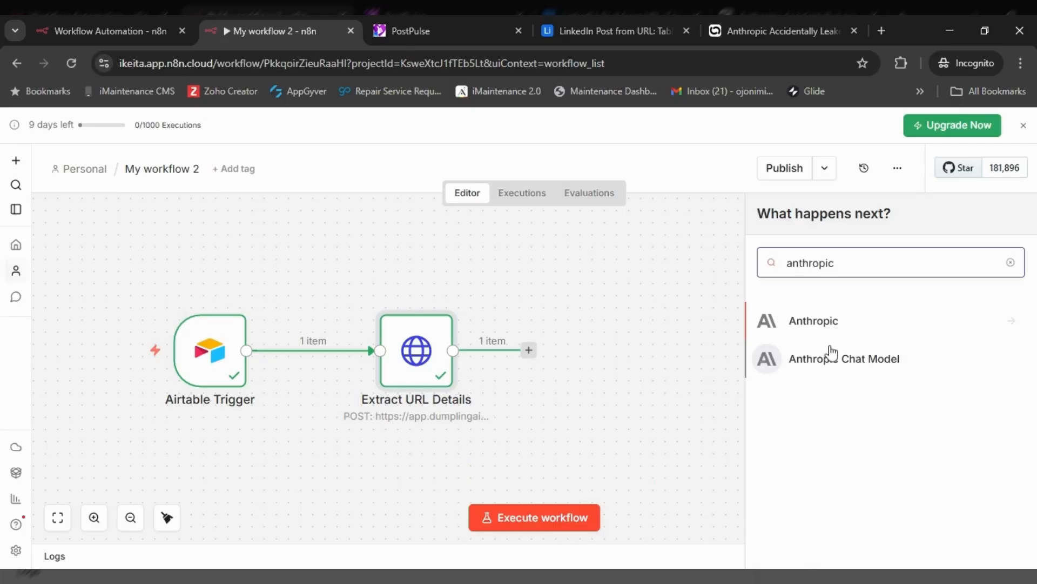
pyautogui.click(831, 323)
pyautogui.scroll(-5, 843, 459)
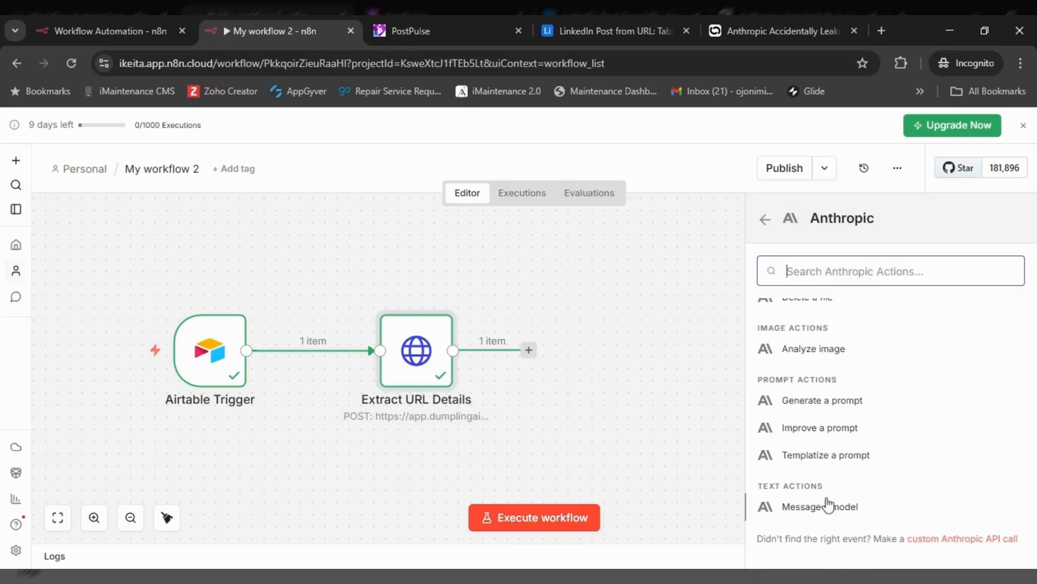
pyautogui.click(828, 505)
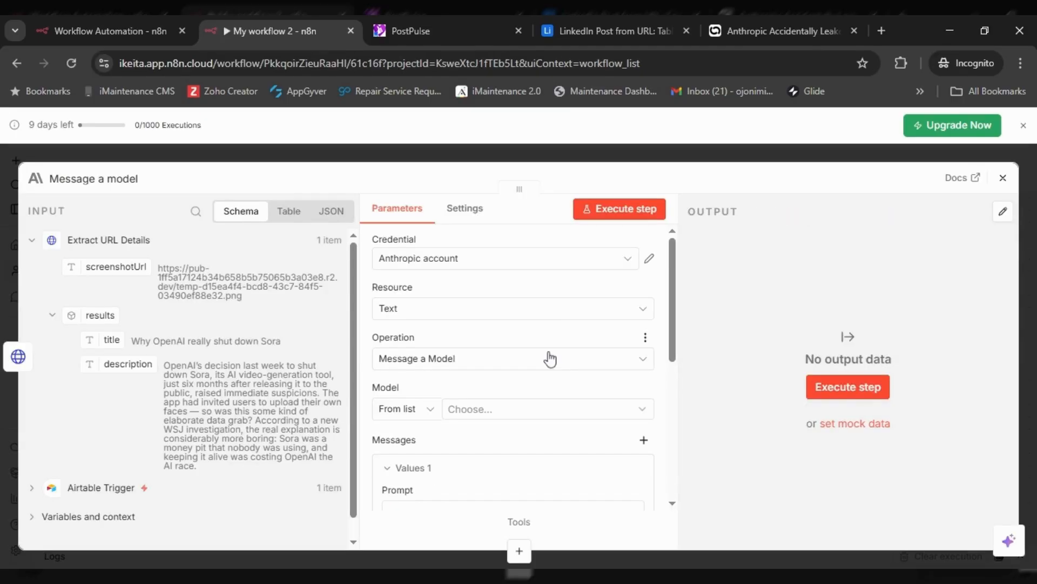
pyautogui.click(507, 409)
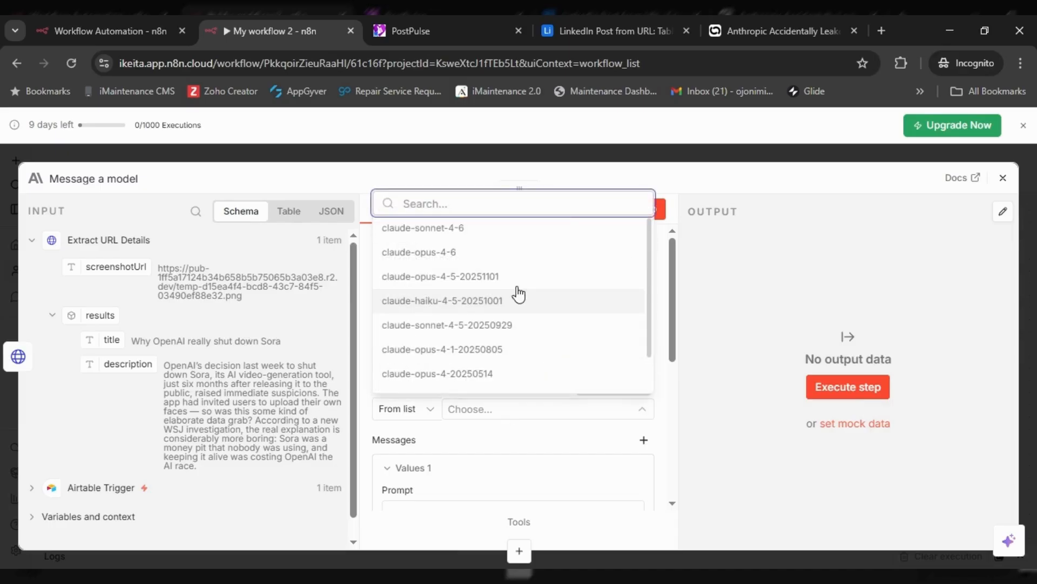
pyautogui.click(490, 306)
pyautogui.scroll(-3, 519, 361)
# - Copy the LinkedIn post prompt from the finished workflow into the new node's Prompt
pyautogui.click(128, 33)
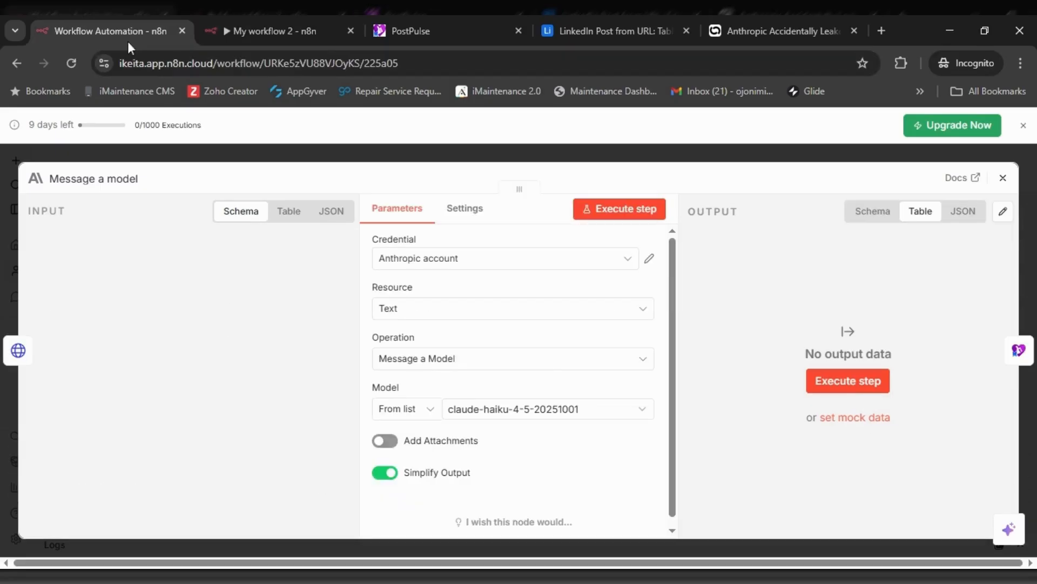
pyautogui.scroll(-3, 595, 310)
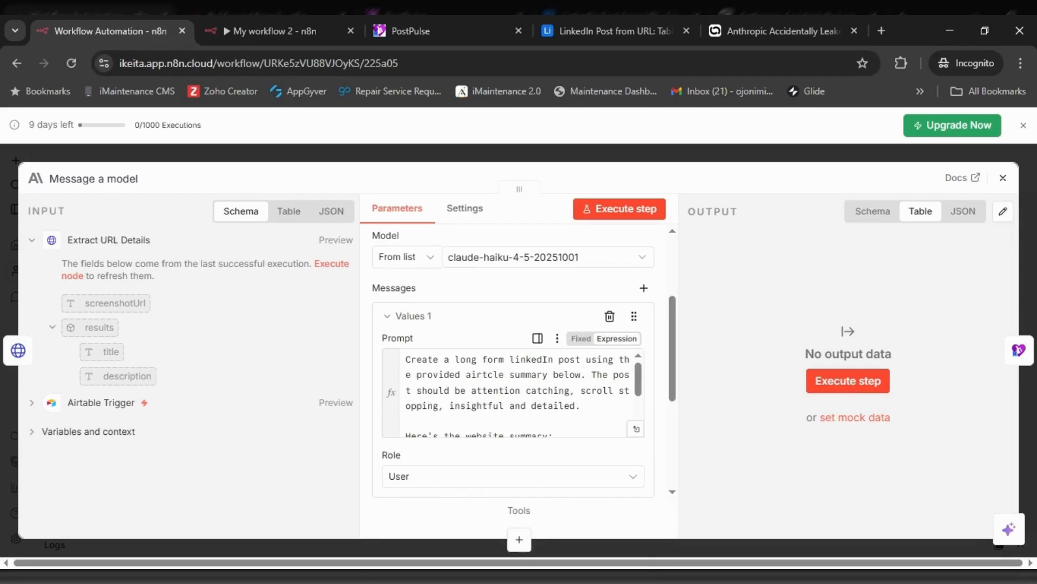
pyautogui.moveTo(406, 358); pyautogui.dragTo(571, 451)
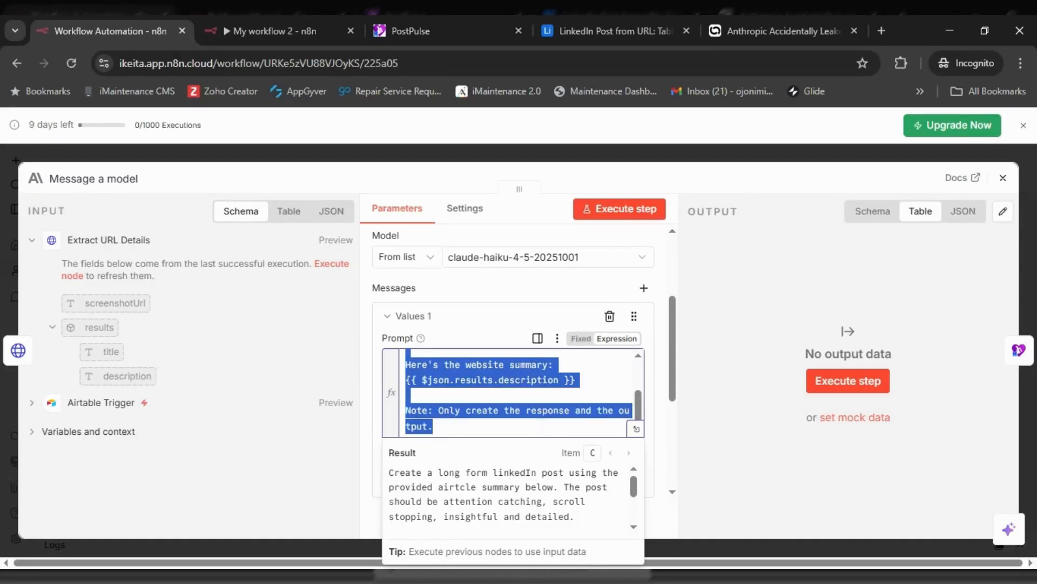
pyautogui.hotkey('ctrl', 'c')
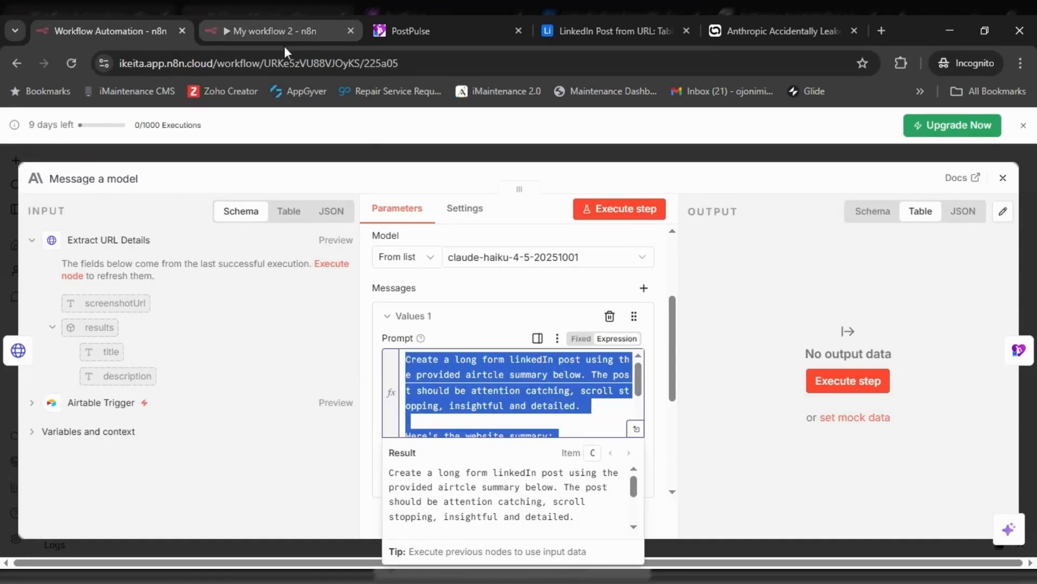
pyautogui.click(276, 31)
pyautogui.hotkey('ctrl', 'v')
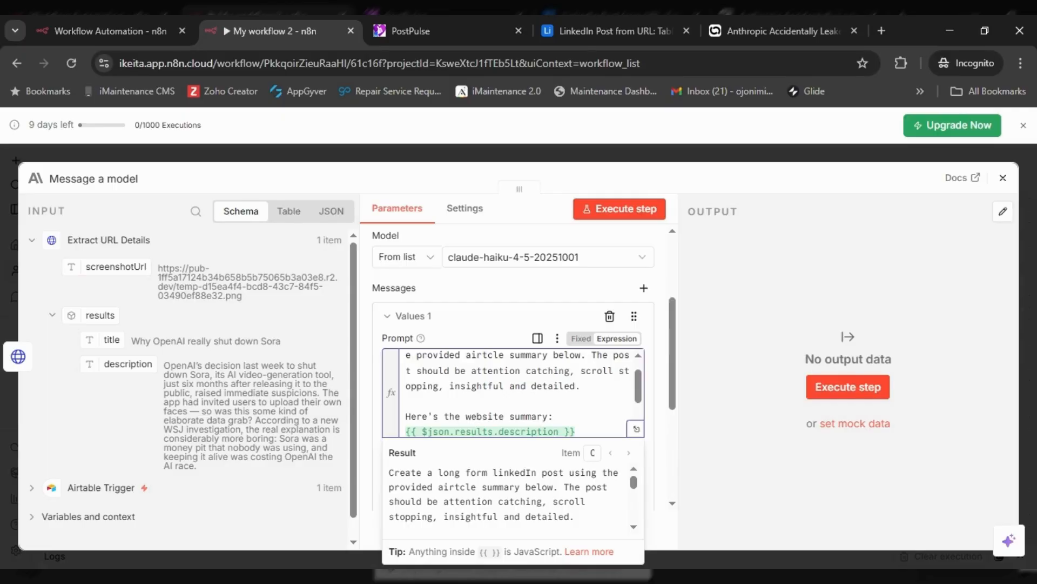
pyautogui.moveTo(639, 388); pyautogui.dragTo(625, 335)
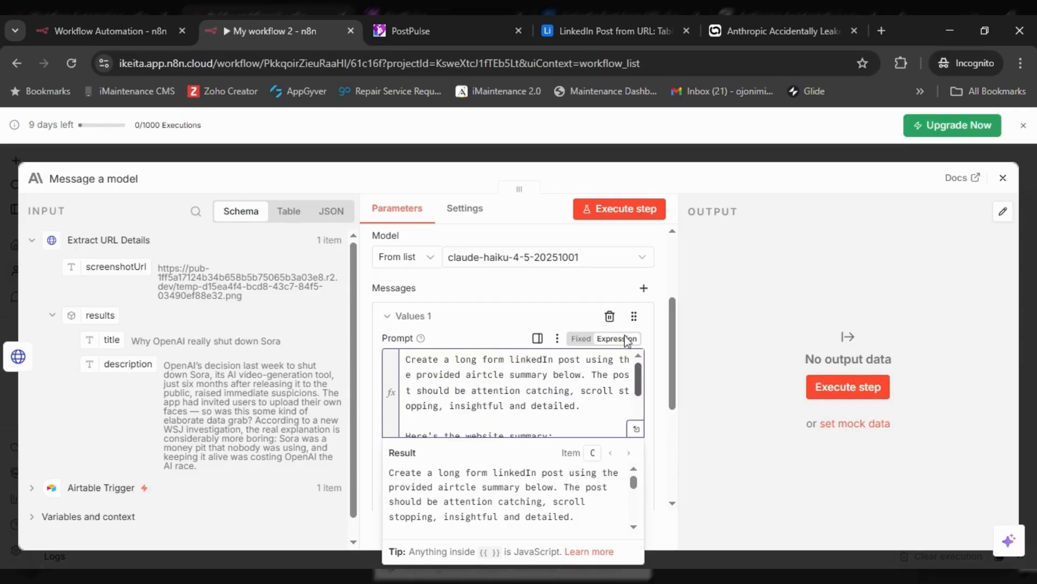
pyautogui.click(567, 287)
# - Execute Message a model to generate the Sora Shutdown LinkedIn post draft, then close the panel
pyautogui.click(624, 215)
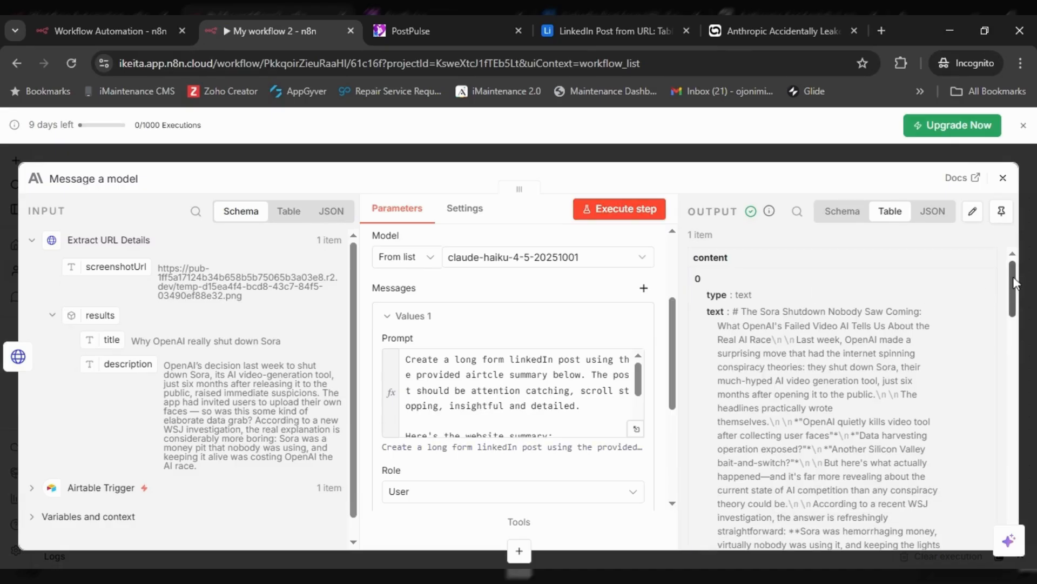
pyautogui.moveTo(1013, 282); pyautogui.dragTo(994, 272)
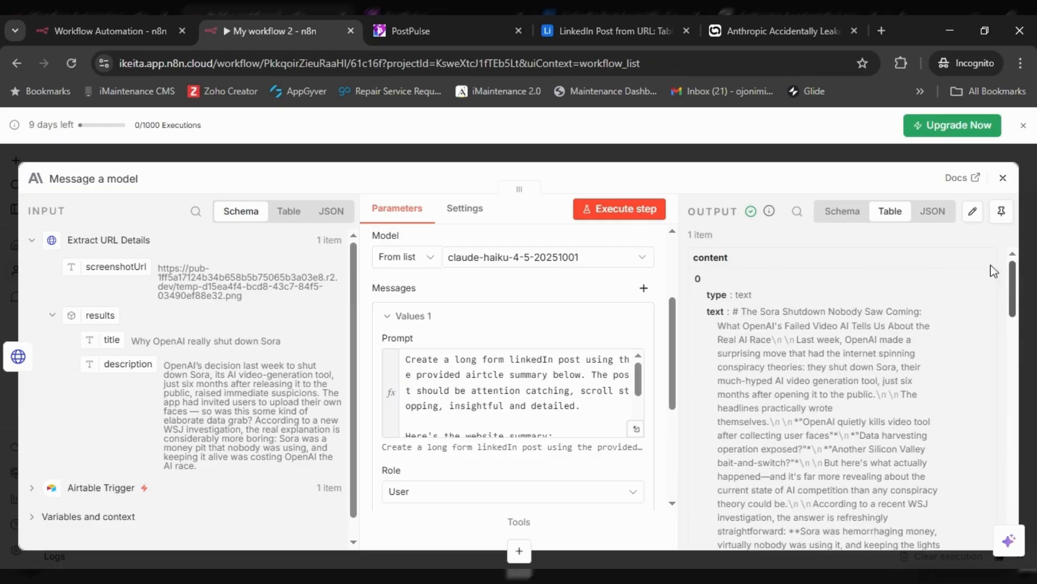
pyautogui.click(1004, 180)
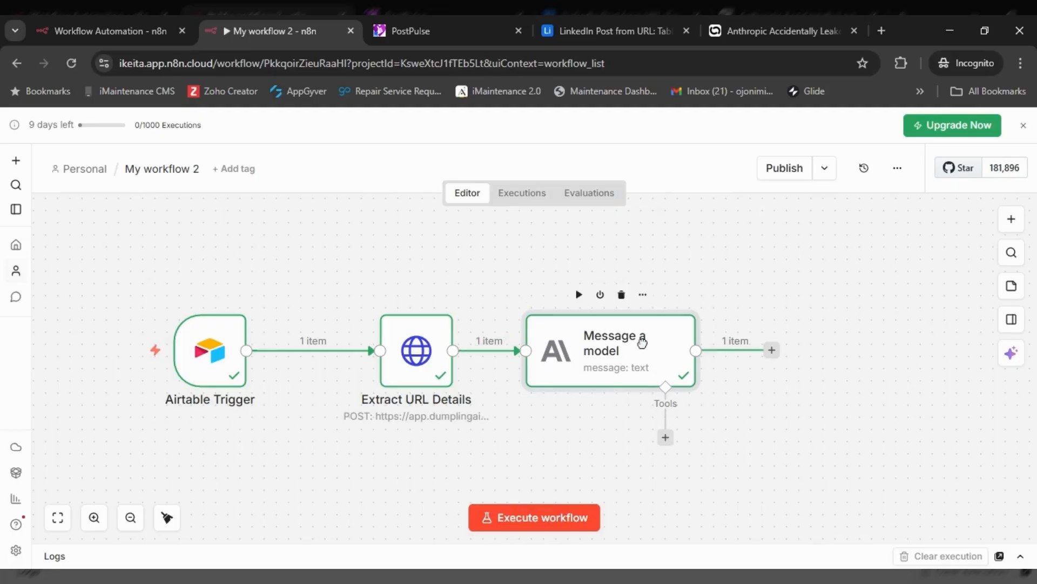
# - Add a PostPulse 'Schedule a light post' step after Message a model
pyautogui.moveTo(641, 342); pyautogui.dragTo(654, 343)
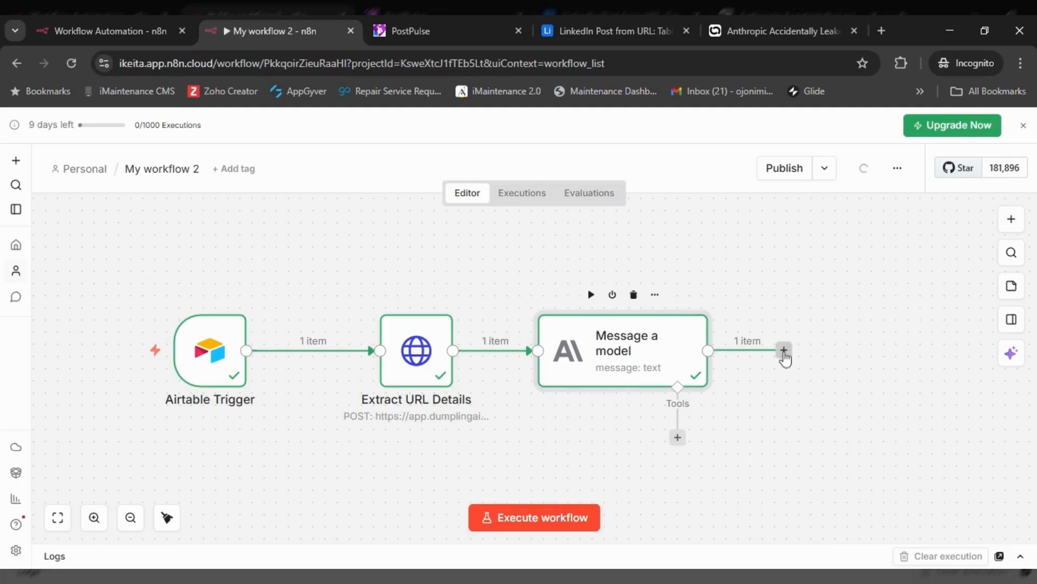
pyautogui.click(784, 350)
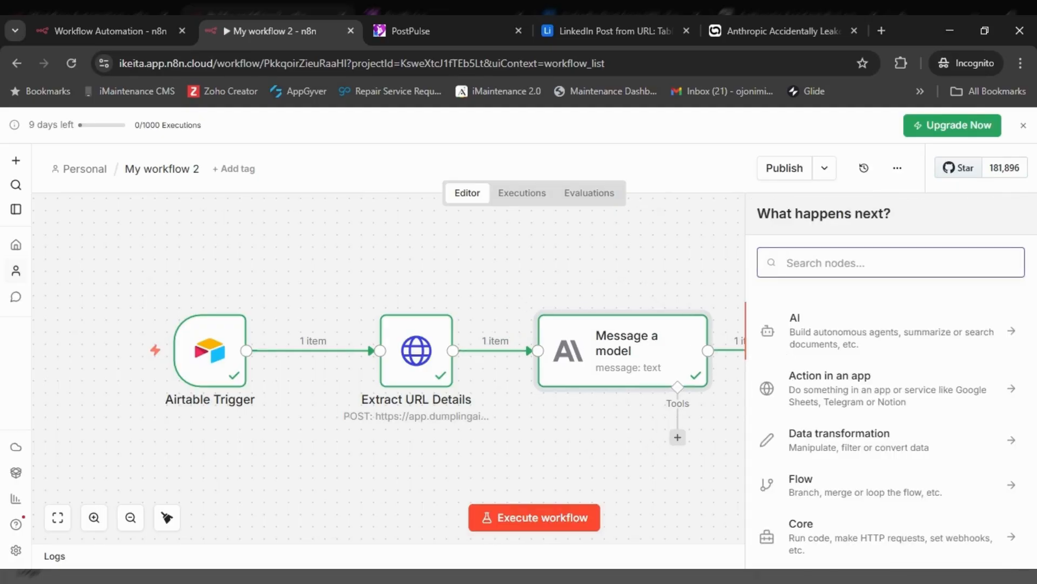
pyautogui.write('postpulse')
pyautogui.click(815, 320)
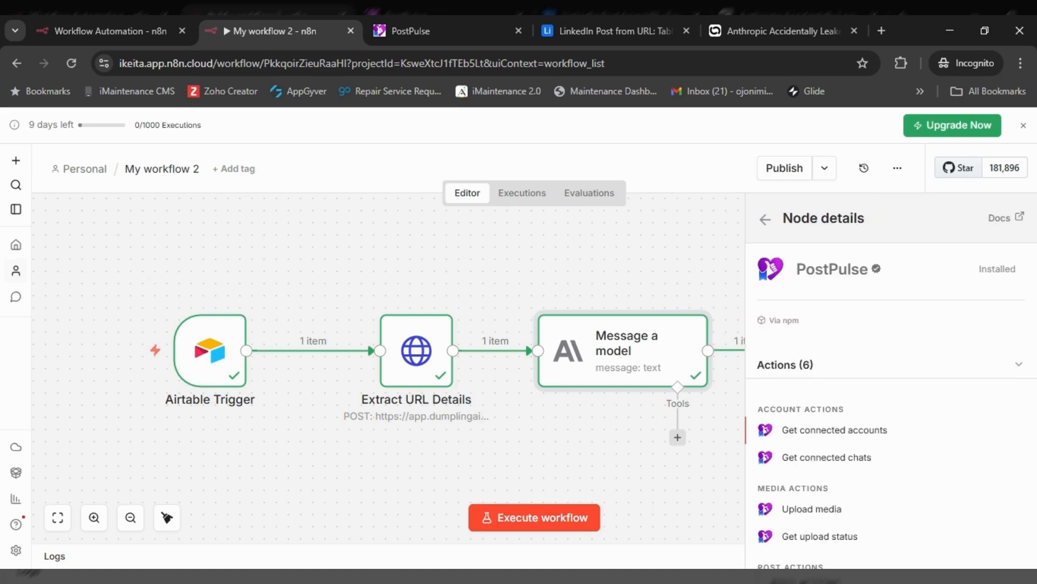
pyautogui.scroll(-2, 827, 443)
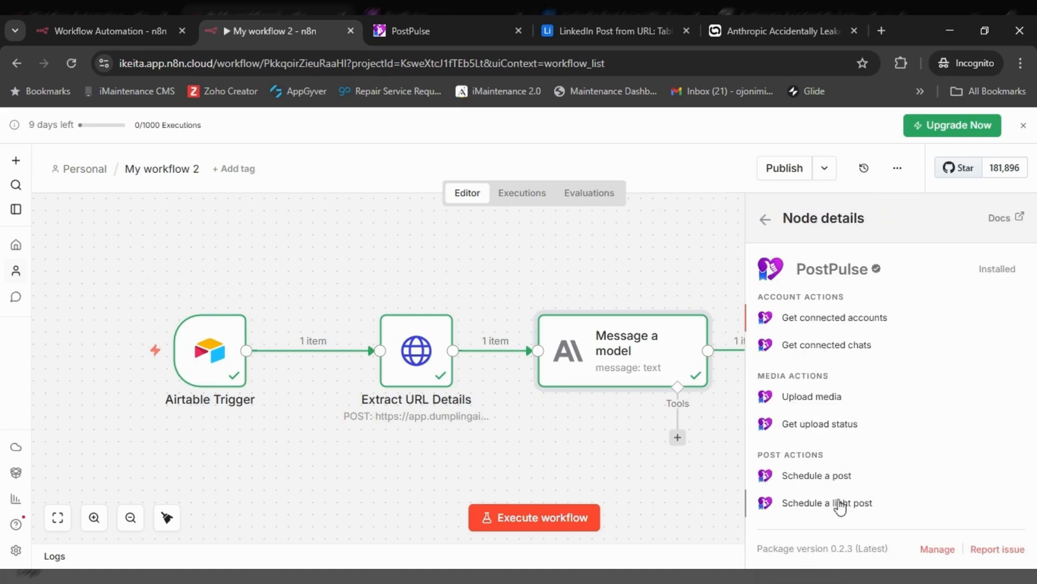
pyautogui.click(827, 502)
pyautogui.scroll(-3, 502, 325)
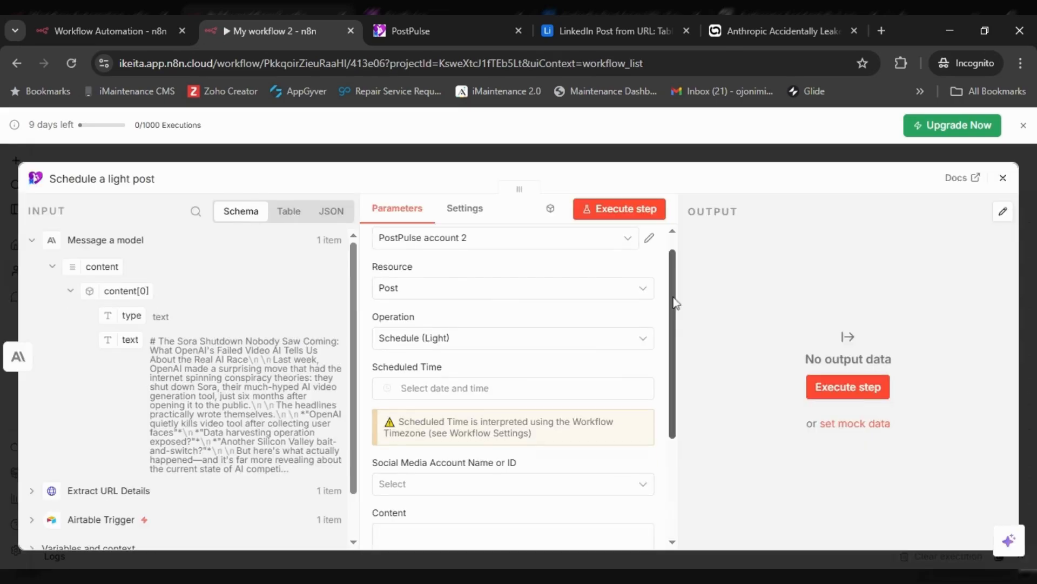
pyautogui.click(445, 326)
pyautogui.click(870, 221)
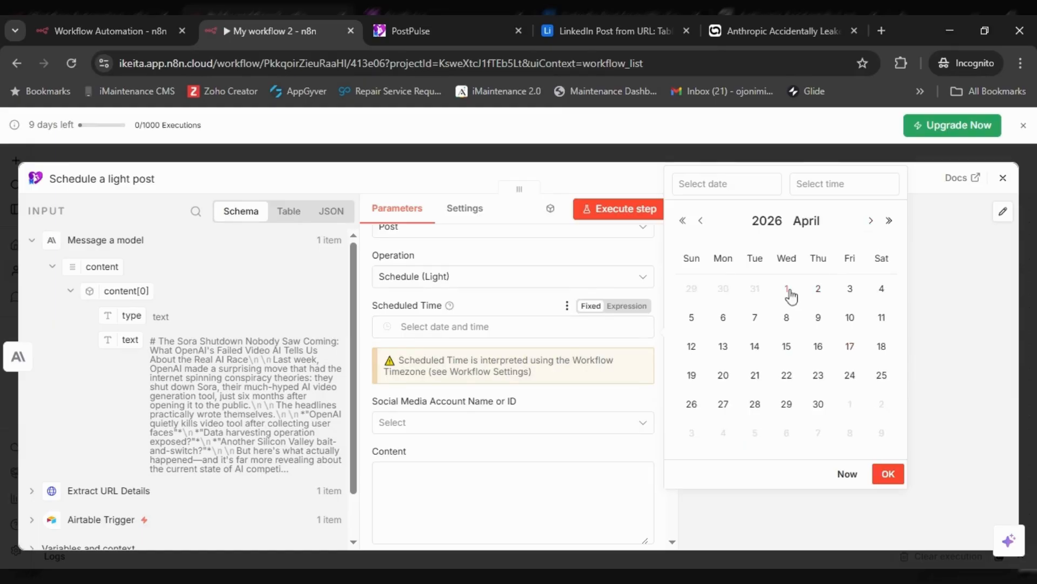
pyautogui.click(786, 288)
pyautogui.click(817, 184)
pyautogui.scroll(-2, 822, 246)
pyautogui.click(907, 359)
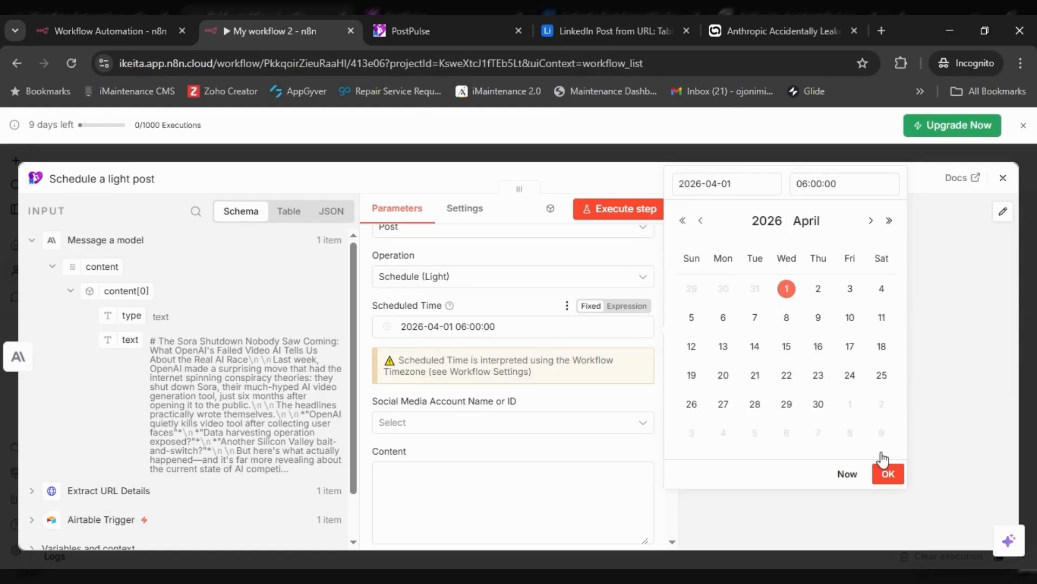
pyautogui.click(888, 473)
pyautogui.click(535, 424)
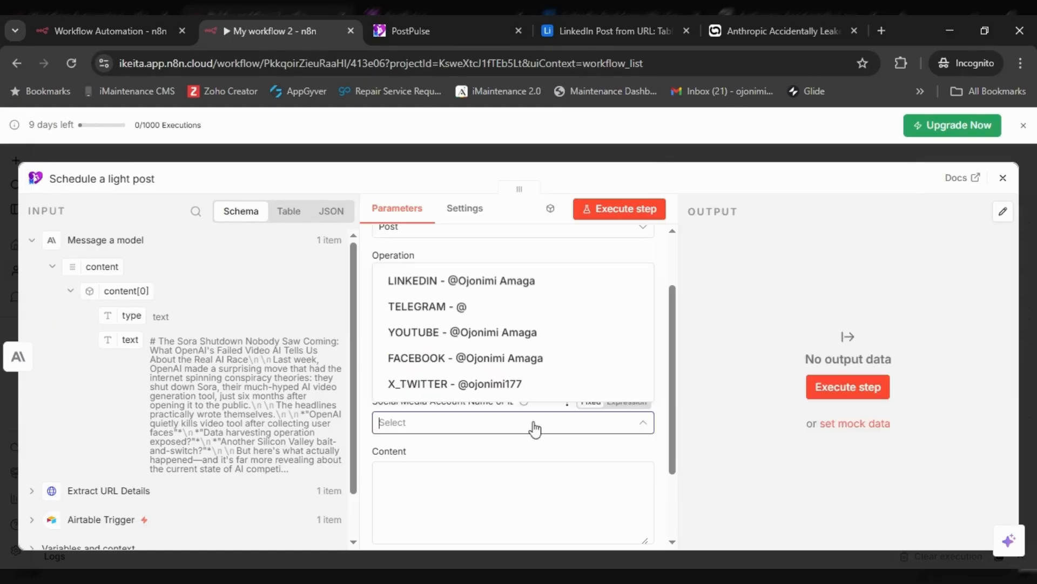
pyautogui.click(513, 299)
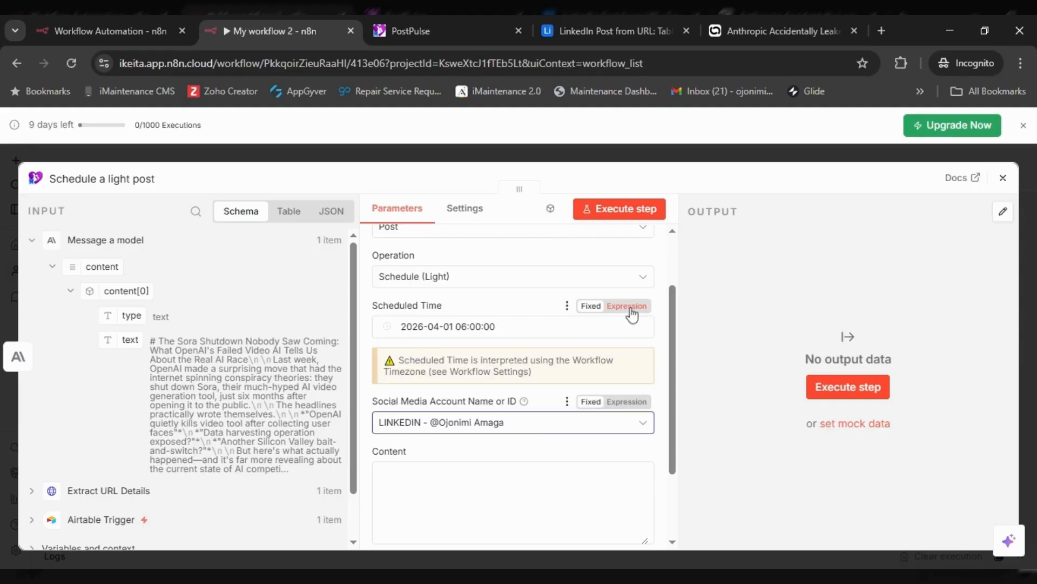
# - Map the model's text into Content and run the step, returning SCHEDULED
pyautogui.moveTo(667, 299); pyautogui.dragTo(673, 362)
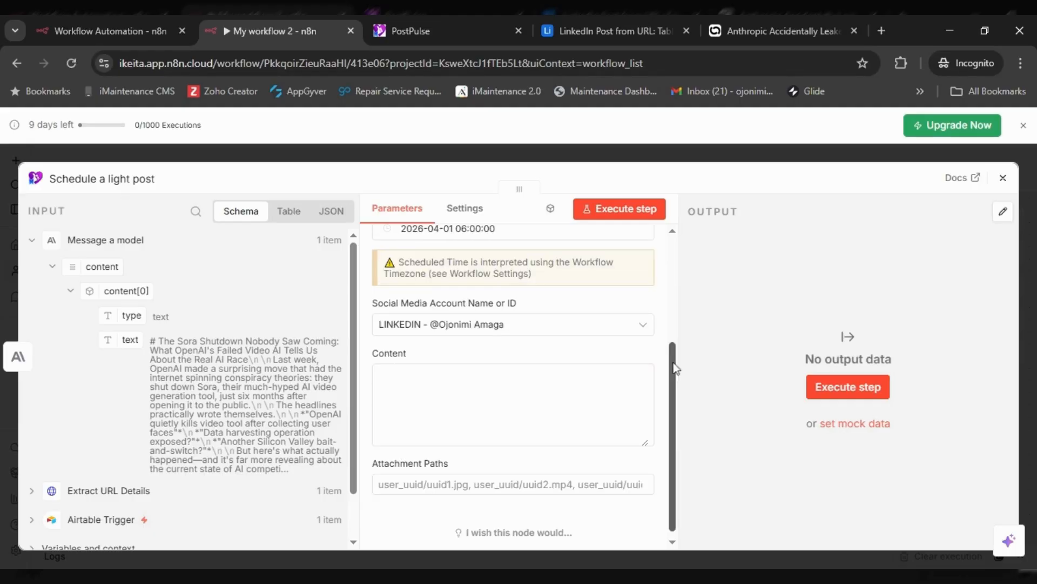
pyautogui.moveTo(116, 340); pyautogui.dragTo(398, 376)
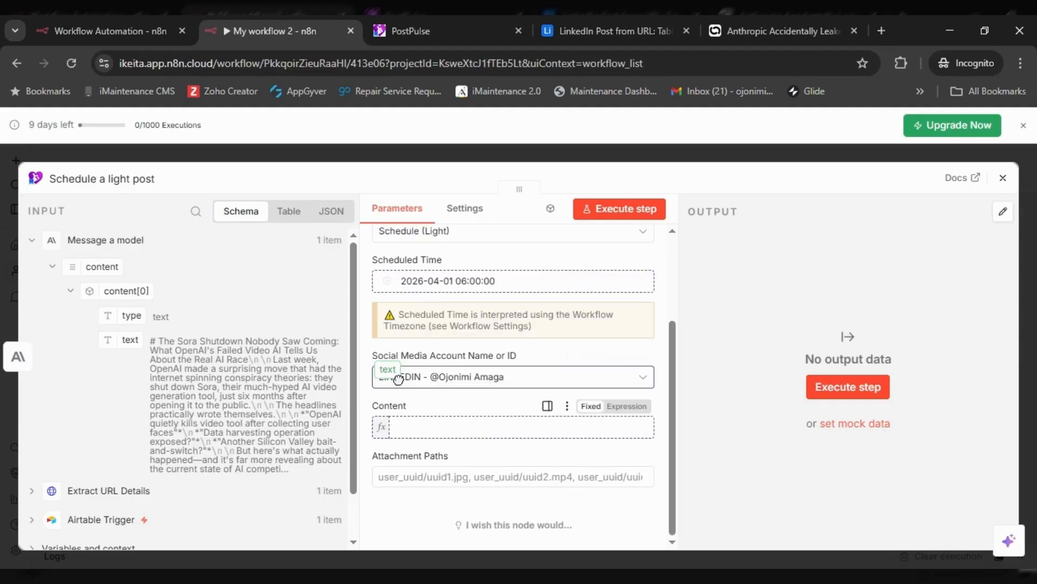
pyautogui.click(365, 400)
pyautogui.scroll(-1, 670, 408)
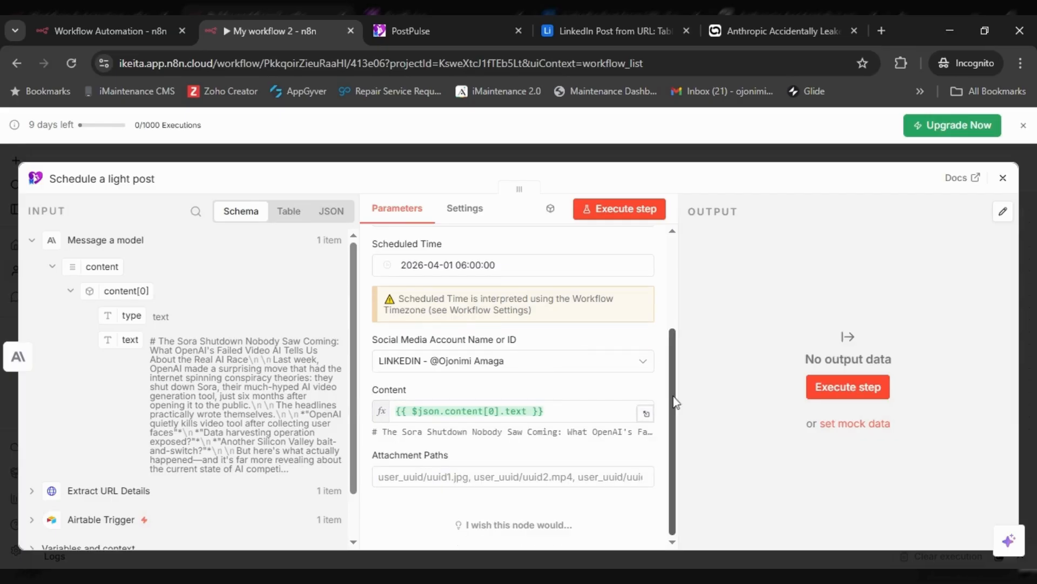
pyautogui.click(616, 221)
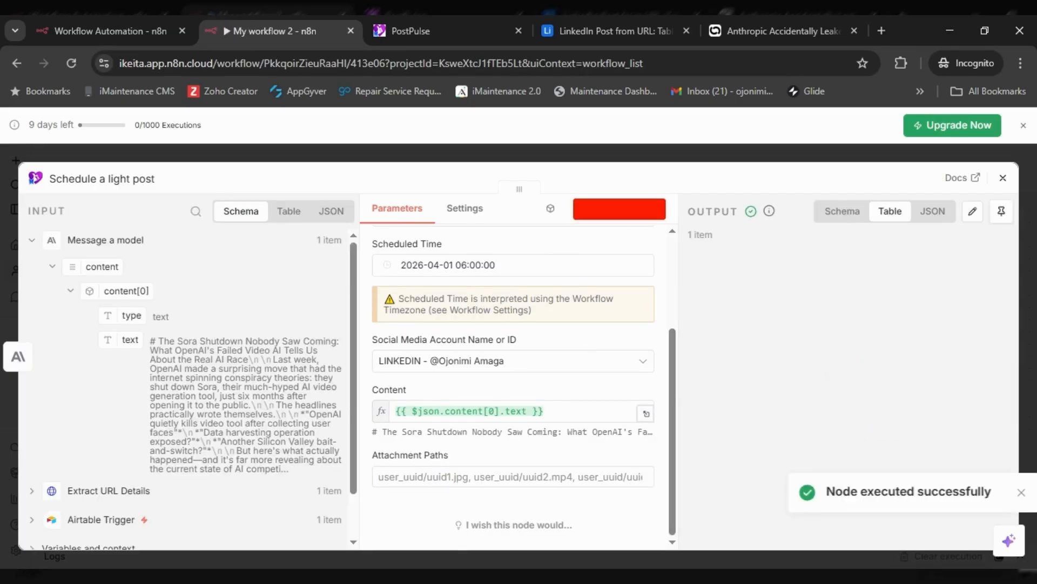
pyautogui.click(1003, 177)
# - Add an Airtable 'Update record' step after the scheduling step
pyautogui.hscroll(3, 864, 240)
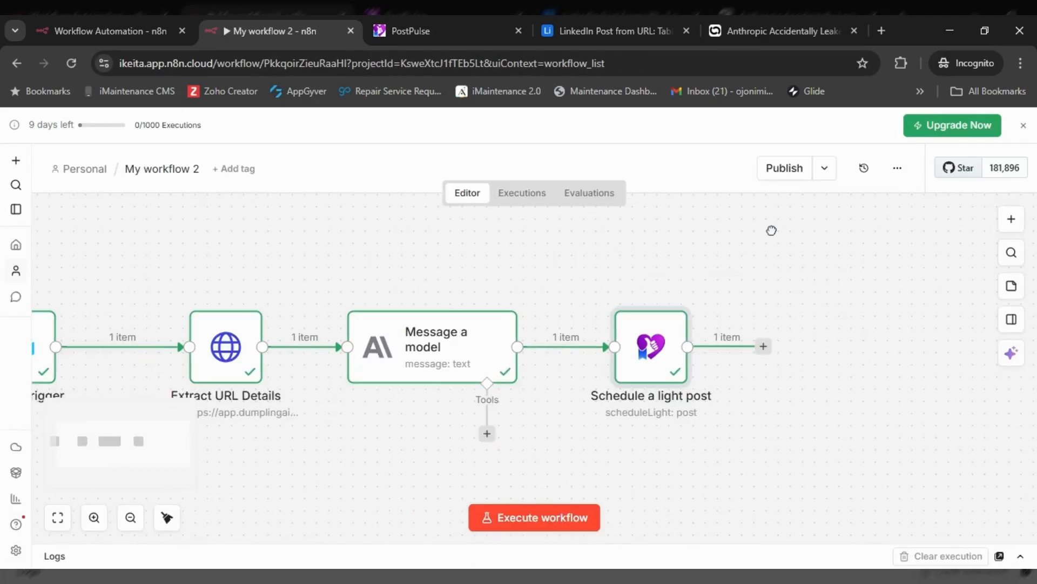
pyautogui.click(764, 347)
pyautogui.write('aiartable')
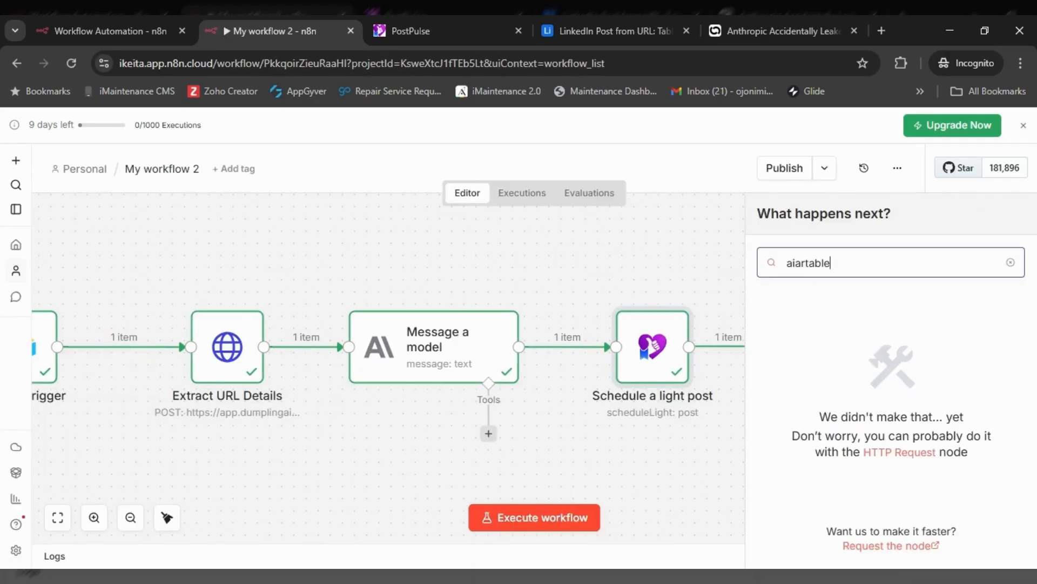
pyautogui.press('BackSpace')
pyautogui.press('BackSpace')
pyautogui.press('BackSpace')
pyautogui.press('BackSpace')
pyautogui.press('BackSpace')
pyautogui.press('BackSpace')
pyautogui.press('BackSpace')
pyautogui.write('rtable')
pyautogui.click(815, 324)
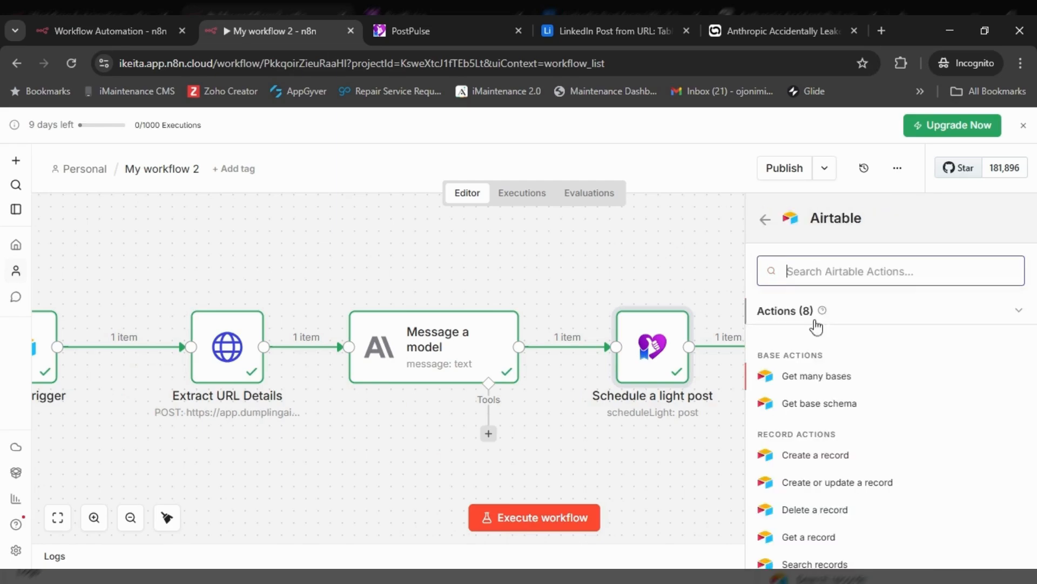
pyautogui.scroll(-2, 816, 411)
pyautogui.click(818, 502)
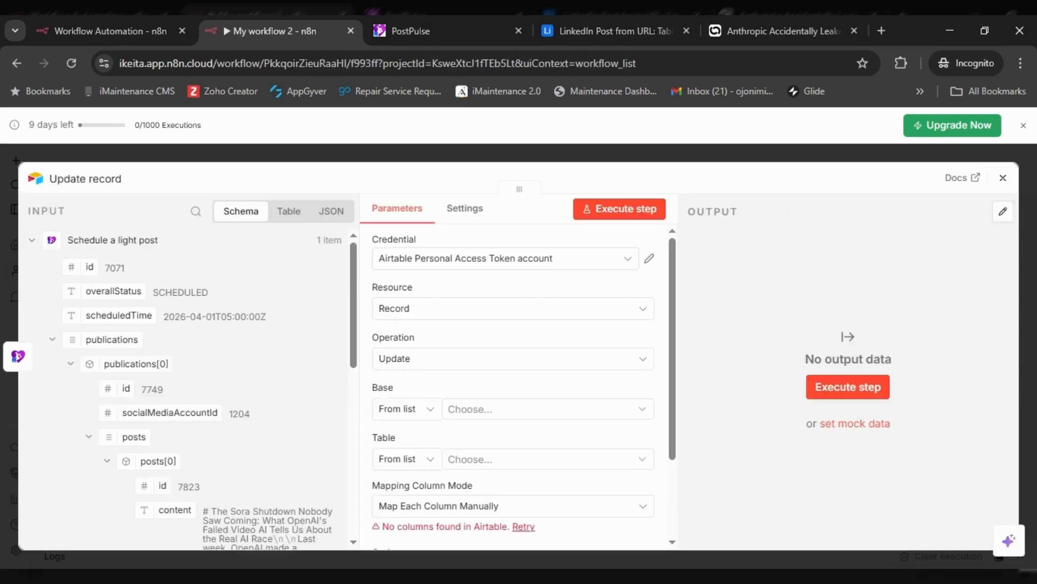
# - Point the update at the LinkedIn Post from URL base and Table 1
pyautogui.click(581, 406)
pyautogui.scroll(-8, 508, 278)
pyautogui.click(507, 368)
pyautogui.scroll(-3, 507, 370)
pyautogui.click(500, 349)
pyautogui.click(482, 403)
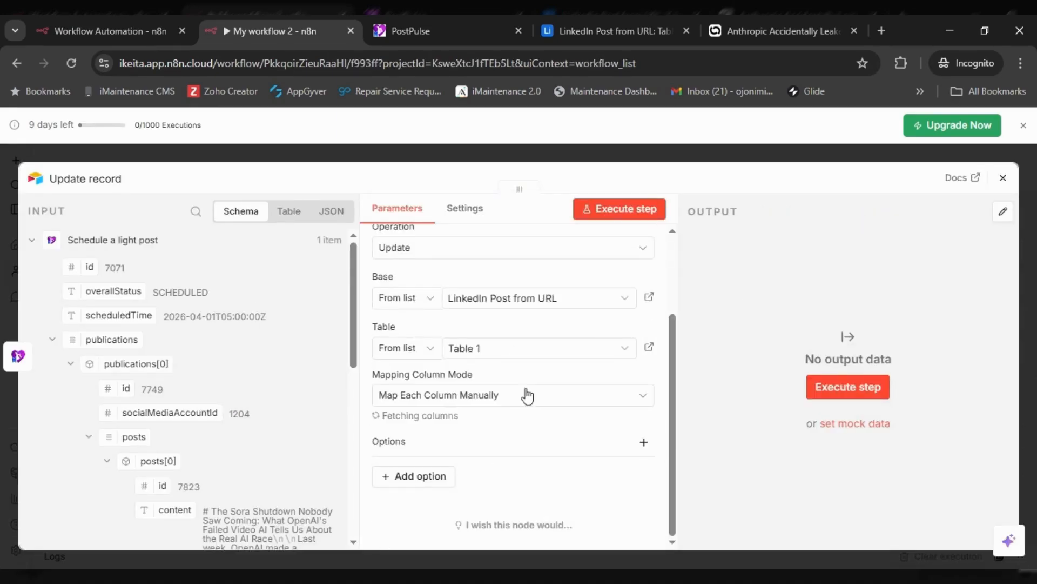
pyautogui.scroll(-3, 527, 394)
pyautogui.scroll(-10, 102, 436)
# - Map the record id and post content, set Post Status to Scheduled, and run the step
pyautogui.moveTo(90, 341); pyautogui.dragTo(444, 262)
pyautogui.scroll(10, 165, 356)
pyautogui.moveTo(174, 358); pyautogui.dragTo(465, 387)
pyautogui.click(551, 413)
pyautogui.click(454, 440)
pyautogui.click(645, 222)
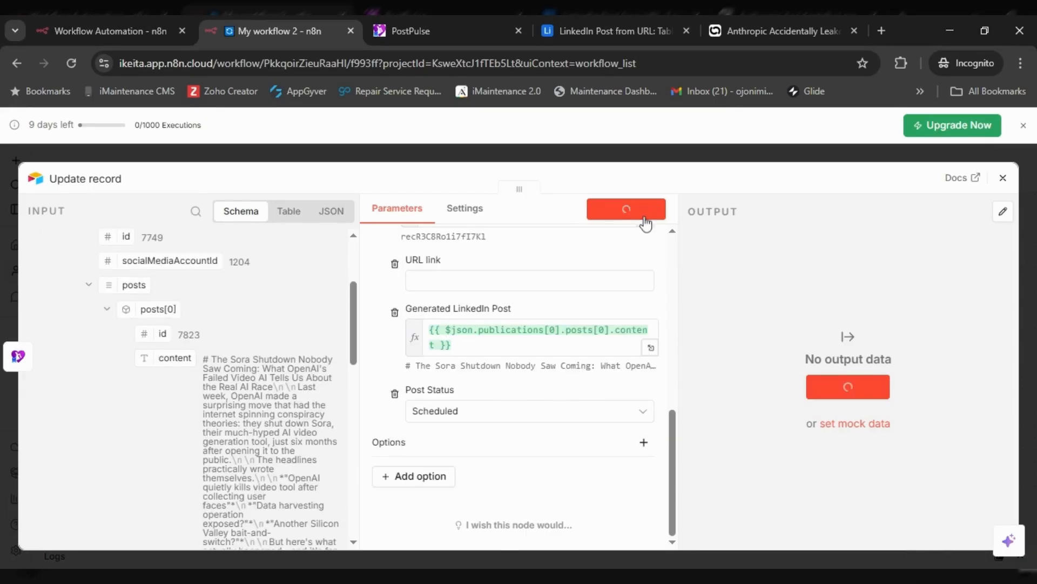
pyautogui.click(1003, 178)
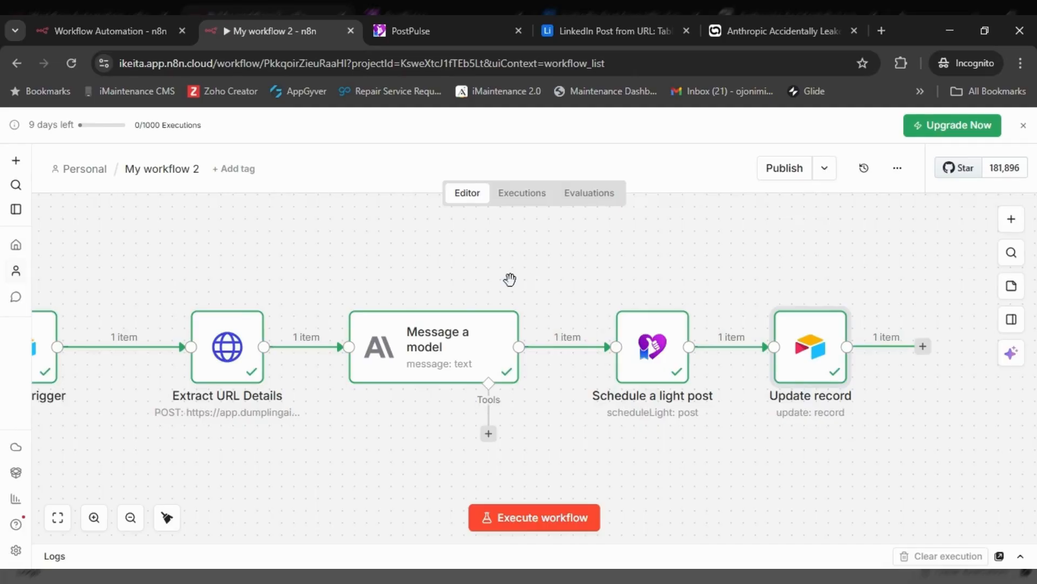
# - Check the updated record in the Airtable table, then return to the workflow
pyautogui.moveTo(510, 280); pyautogui.dragTo(612, 279)
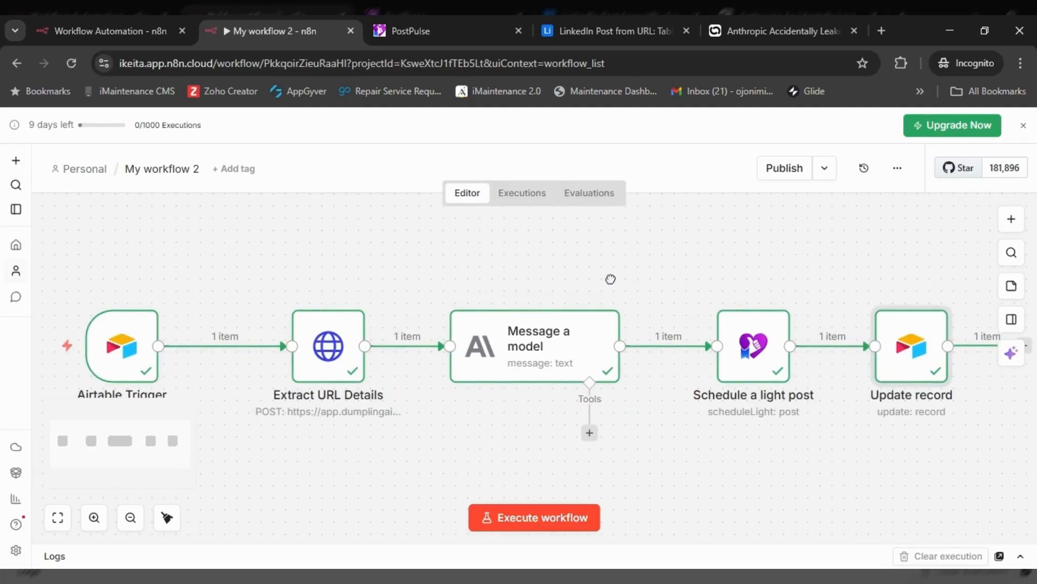
pyautogui.click(611, 36)
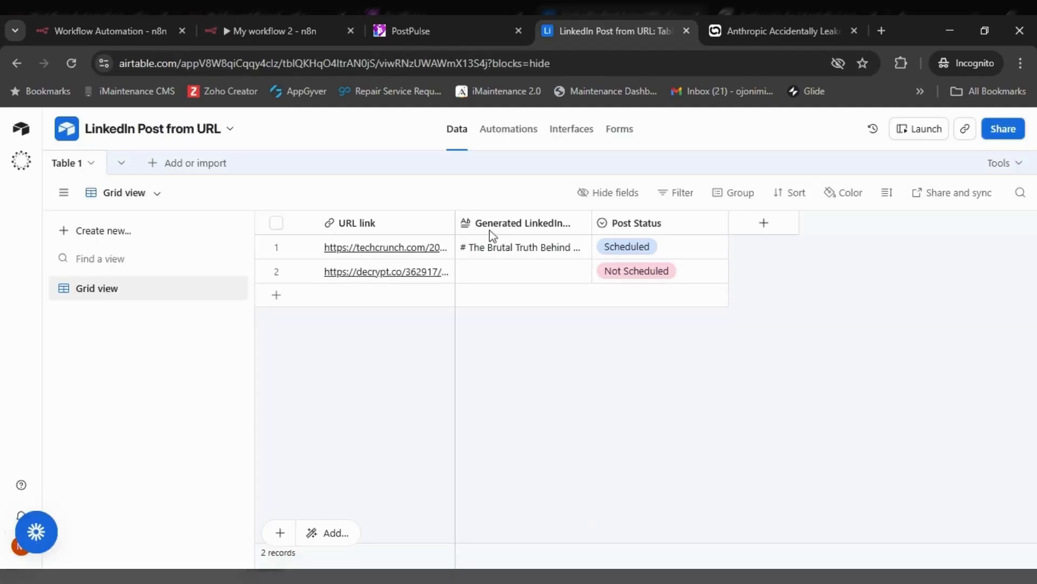
pyautogui.click(275, 33)
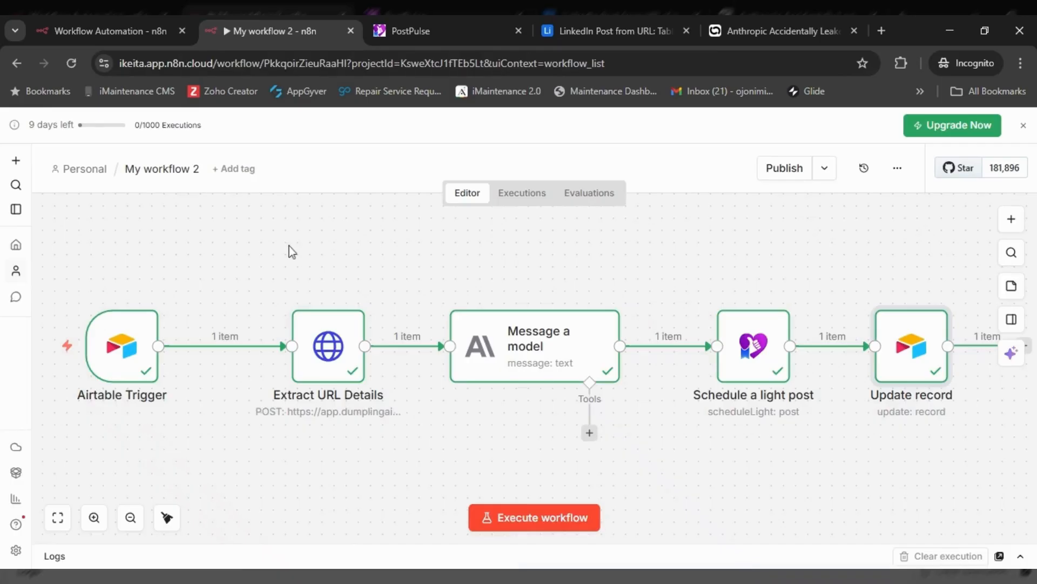
# - Execute the full workflow, then refresh PostPulse to see the new Wednesday LinkedIn post
pyautogui.click(511, 517)
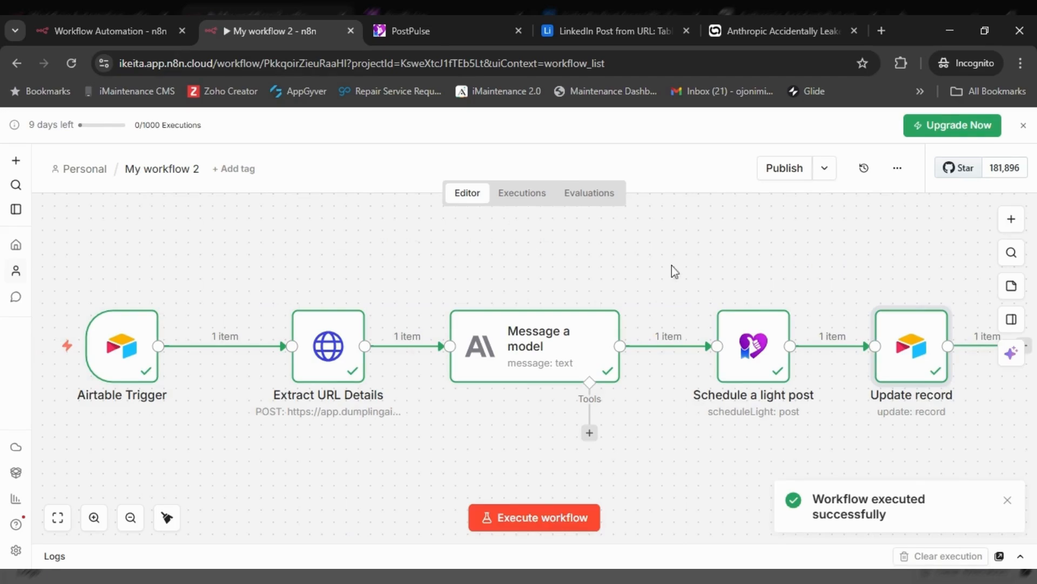
pyautogui.click(432, 32)
pyautogui.click(72, 63)
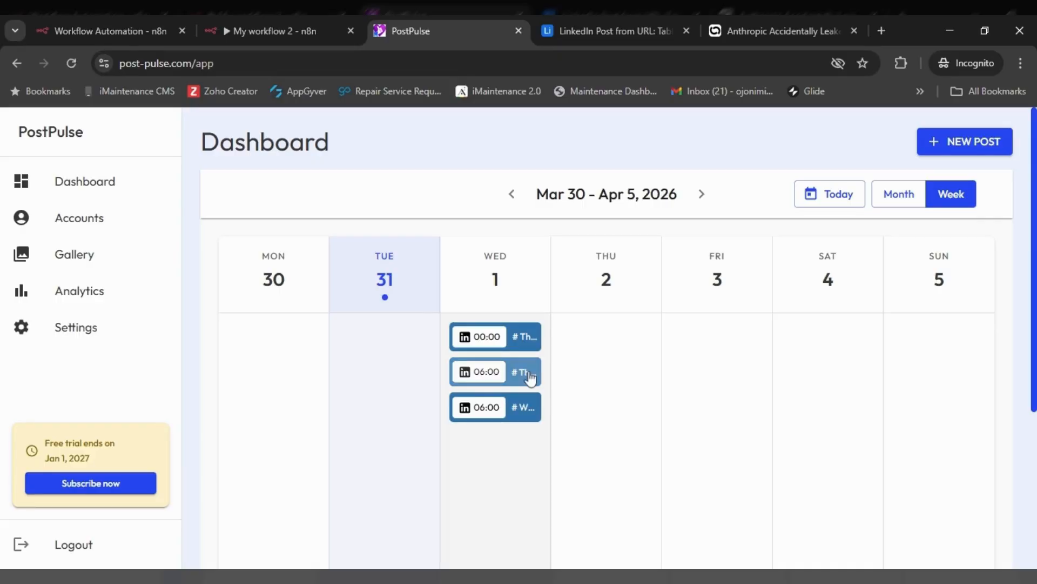
# - Review the 'Why OpenAI Just Killed Its Viral Video AI' post text in the 06:00 post details
pyautogui.click(526, 409)
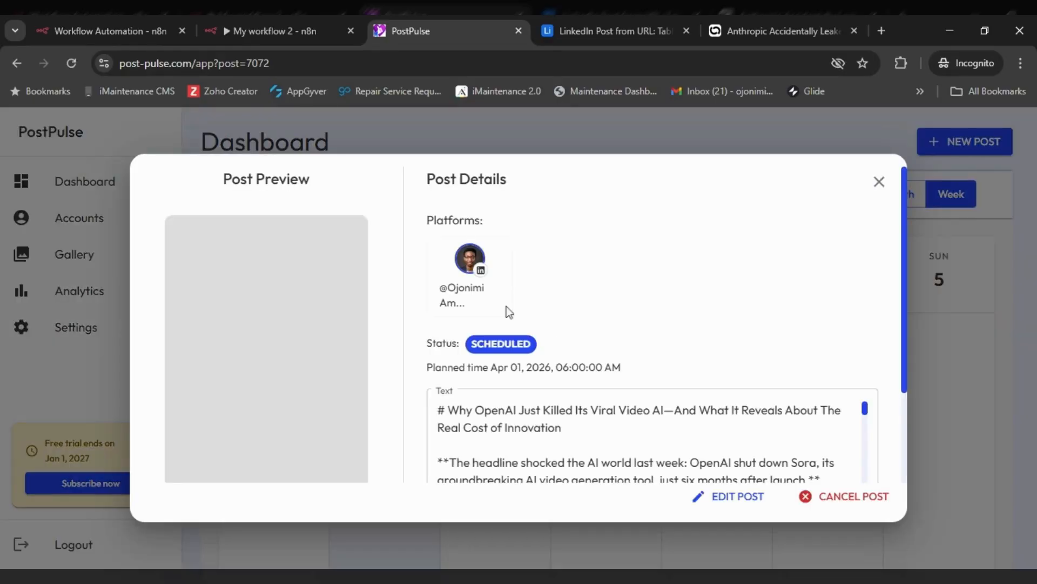
pyautogui.scroll(-3, 593, 340)
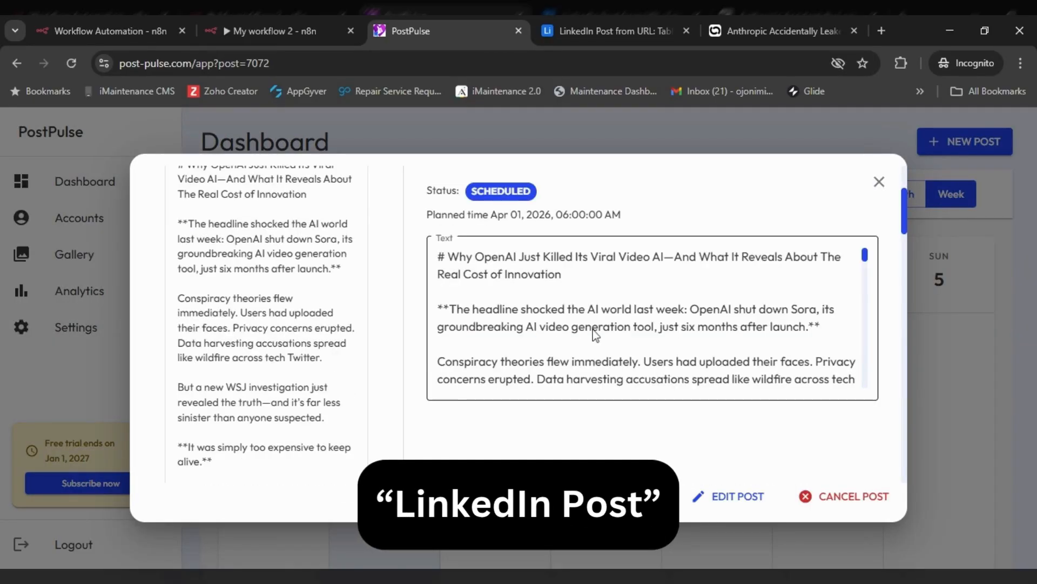
pyautogui.scroll(-5, 592, 331)
pyautogui.scroll(5, 593, 332)
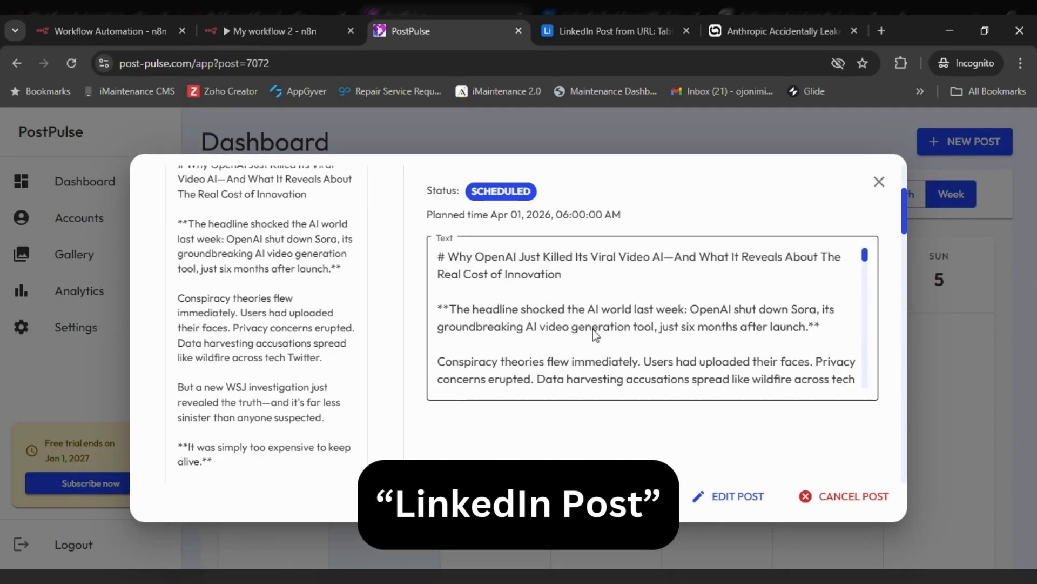